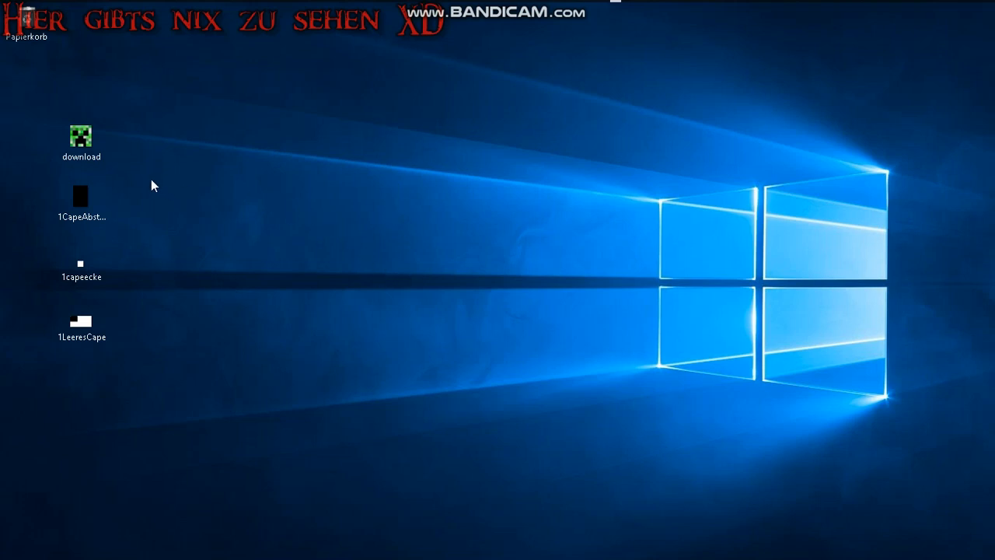
- Open the desktop image "download" in paint.net and minimize the editor window
click(90, 147)
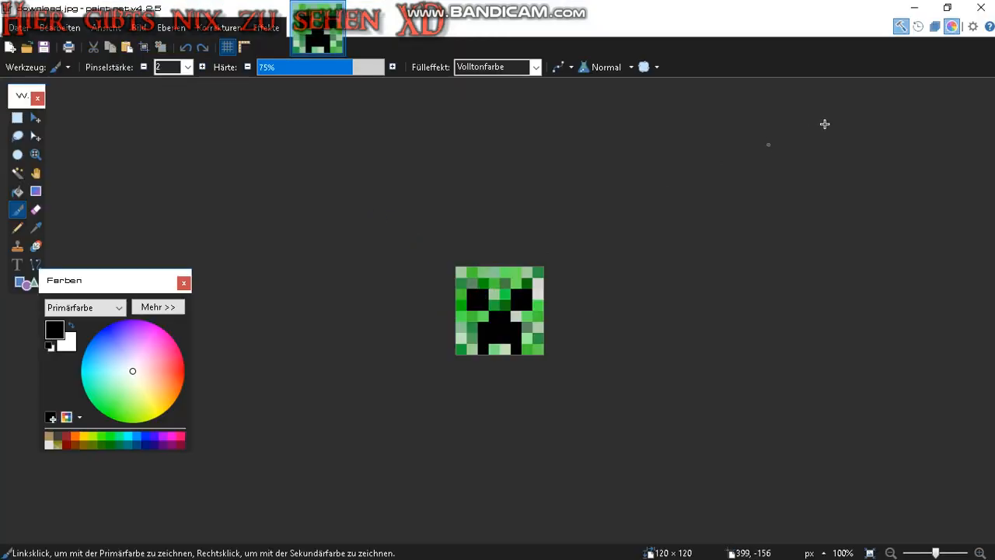
click(916, 7)
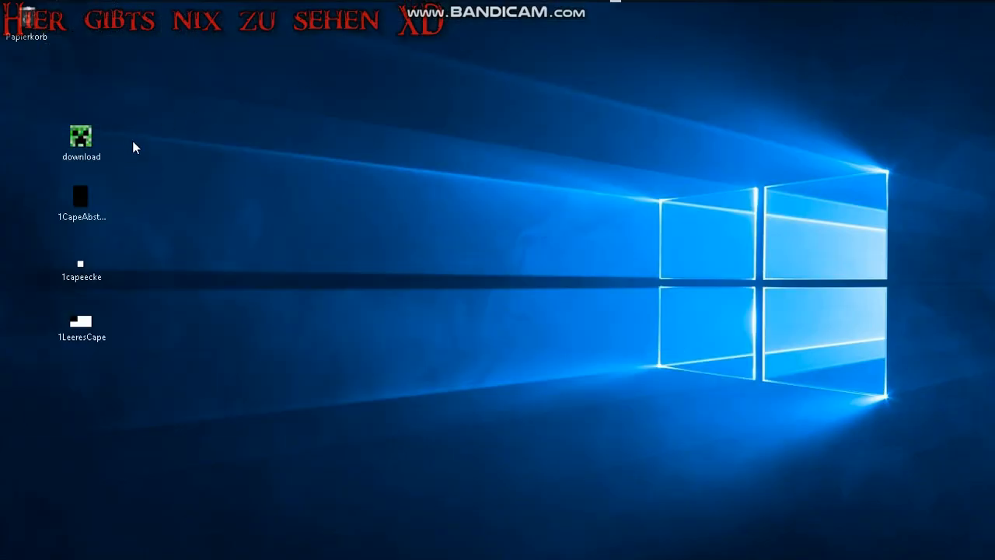
- Open the desktop image "download" in Windows-Fotoanzeige, inspect the picture up close and close the viewer
right_click(103, 138)
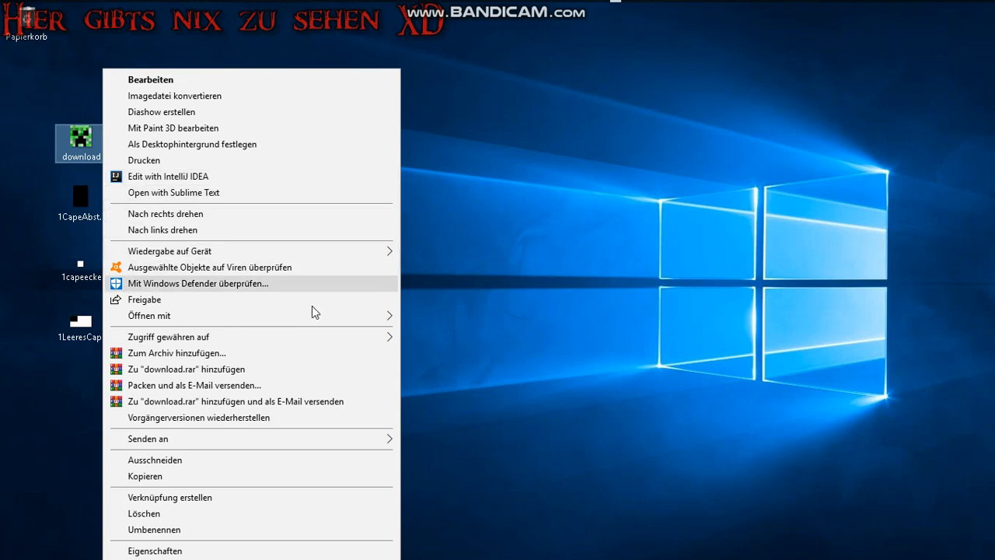
mouse_move(317, 322)
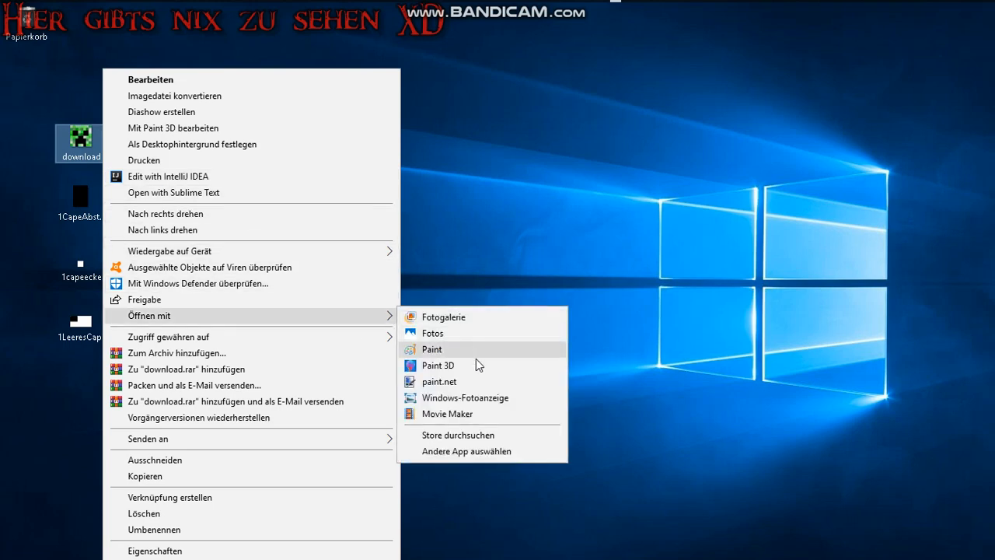
click(465, 399)
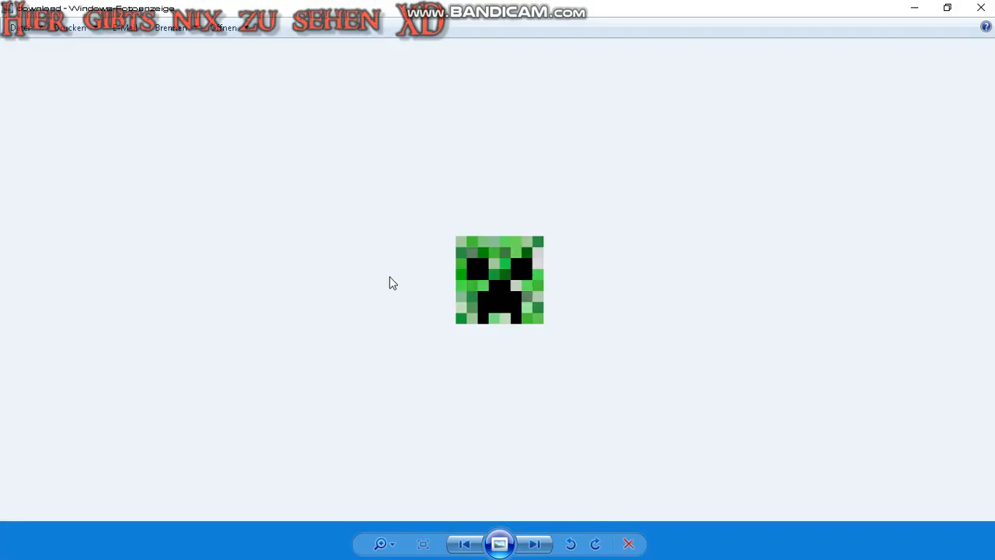
scroll(611, 287, up, 5)
scroll(595, 282, down, 4)
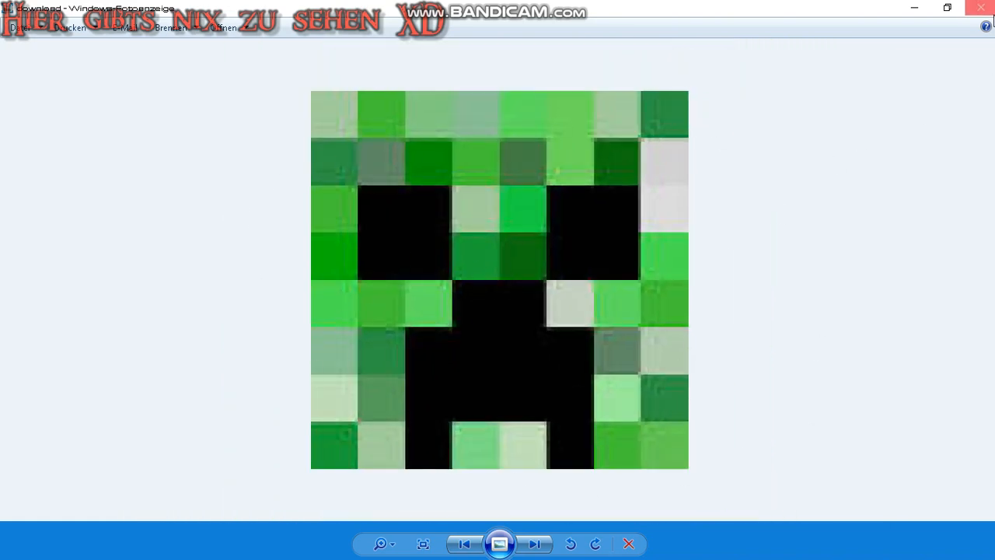
click(981, 7)
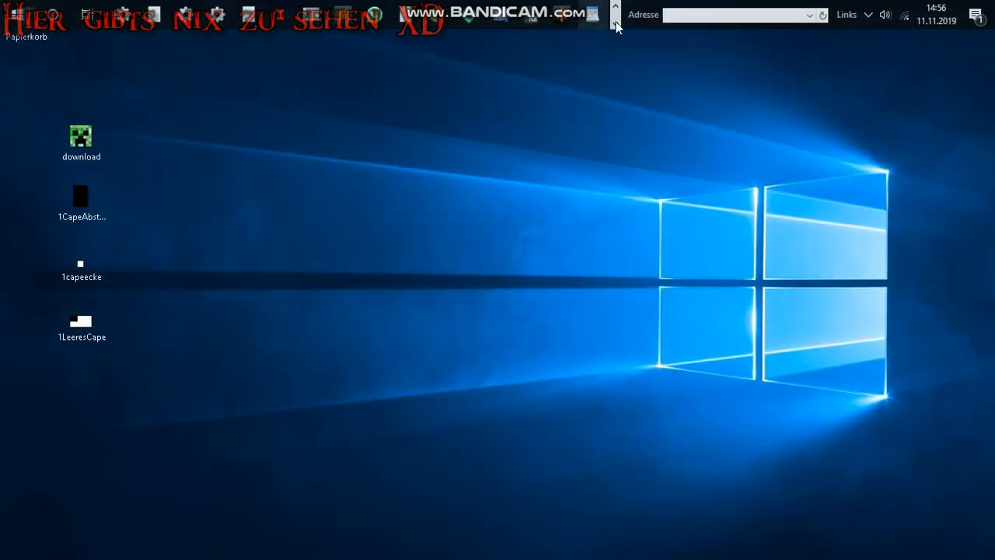
- Switch to paint.net and open 1CapeAbstand, 1capeecke and 1LeeresCape from the desktop together
click(121, 15)
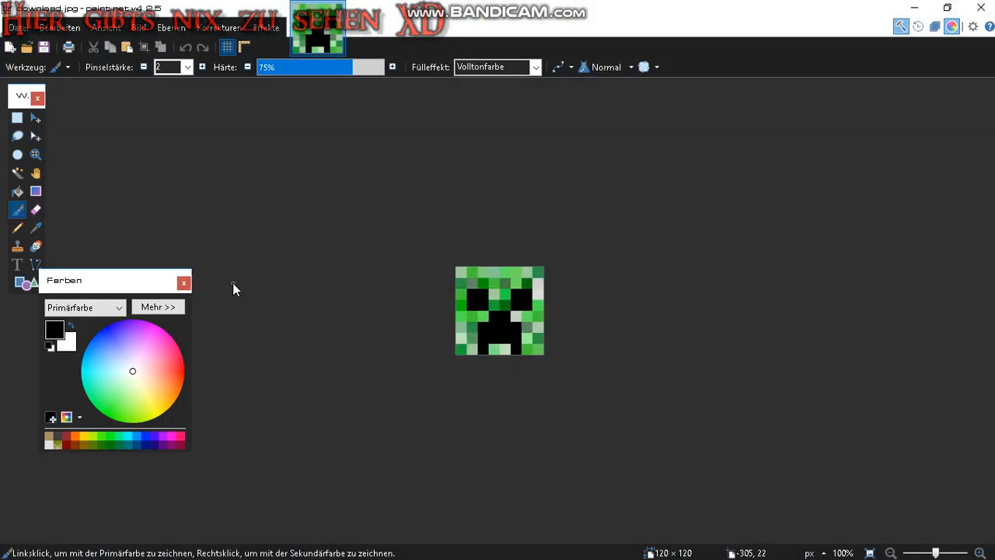
key(ctrl+o)
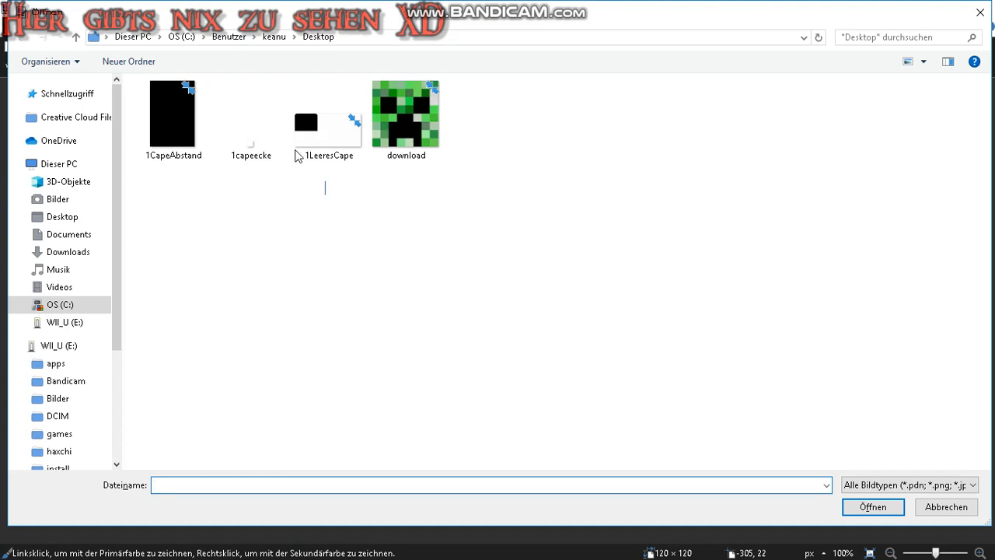
drag(325, 194, 189, 130)
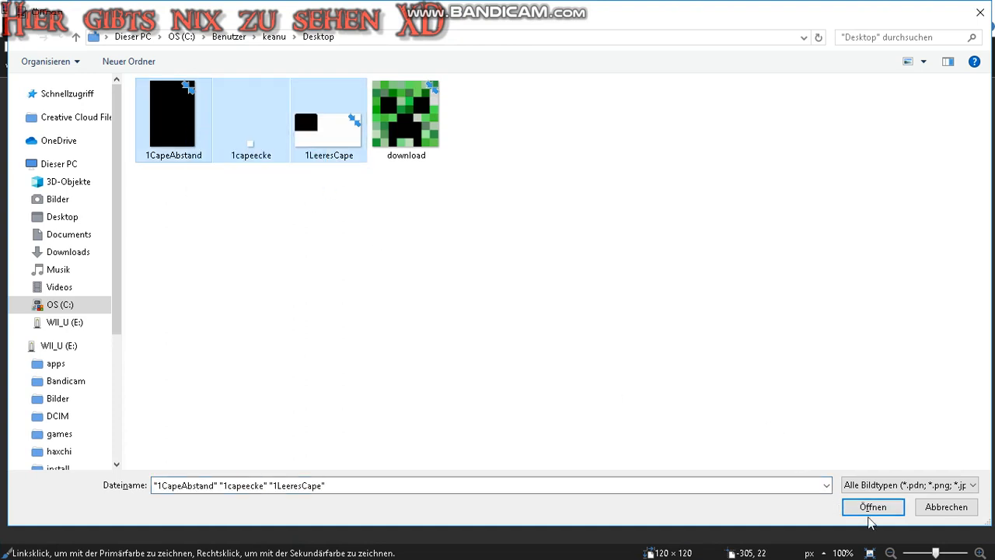
click(867, 509)
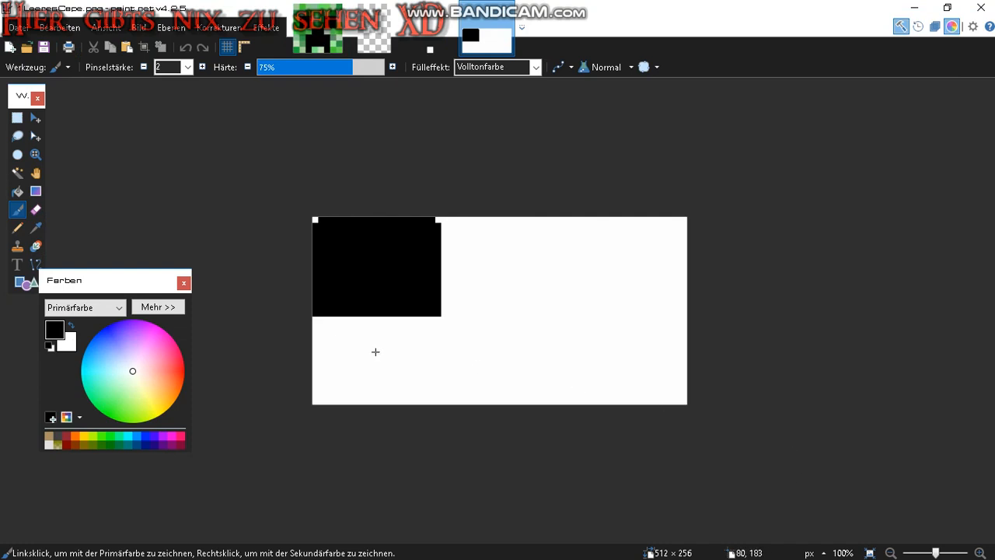
- Look at the 1capeecke template and mark out the full canvas of 1CapeAbstand with a rectangular selection
key(s)
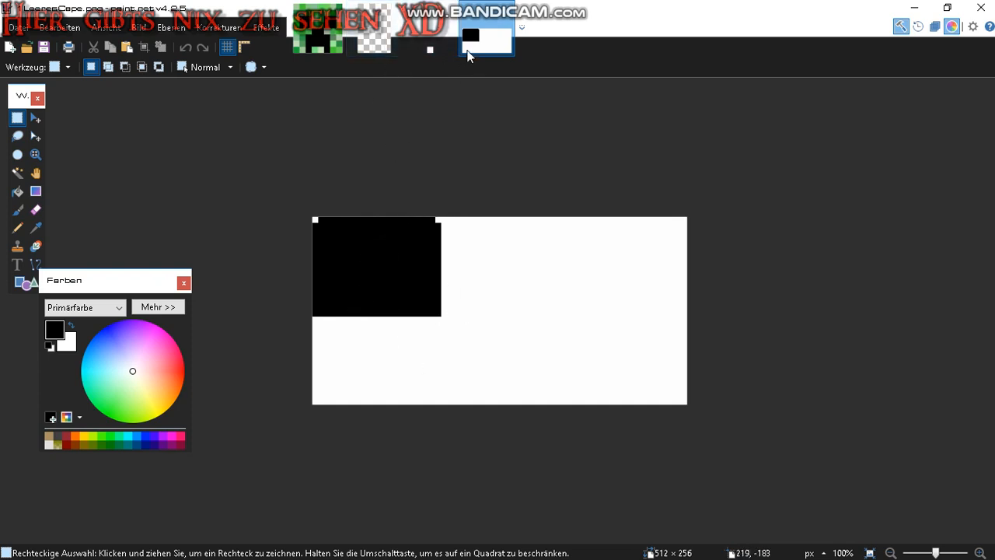
click(443, 44)
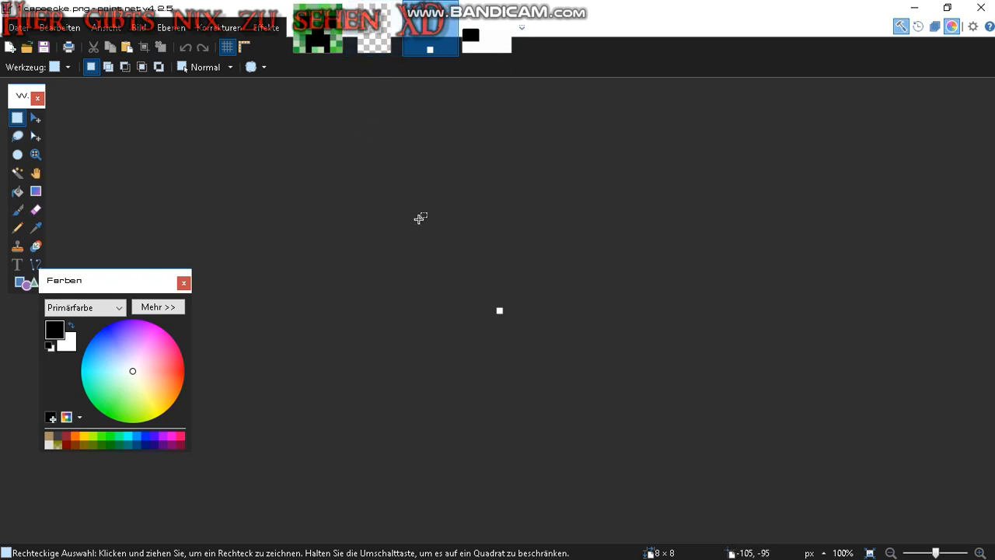
click(374, 31)
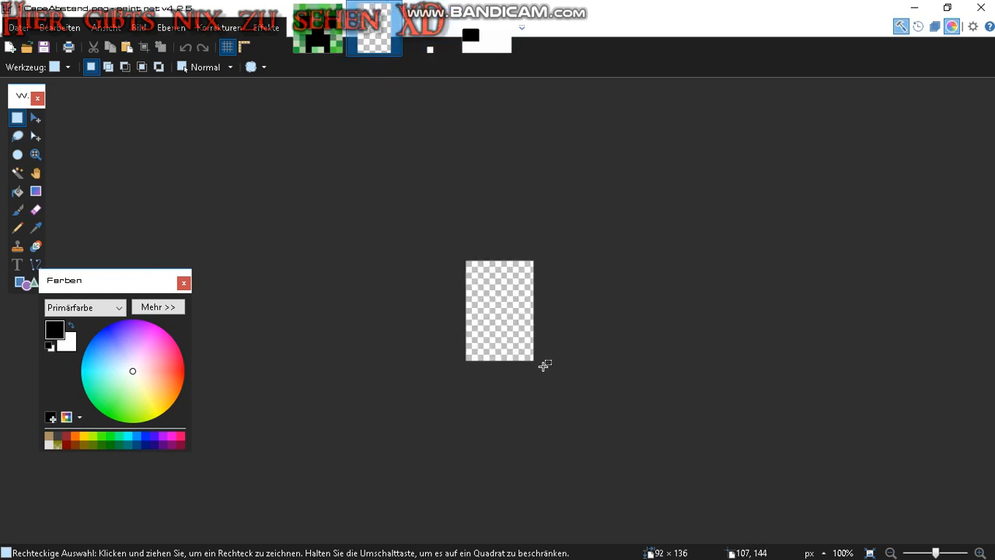
drag(539, 364, 436, 244)
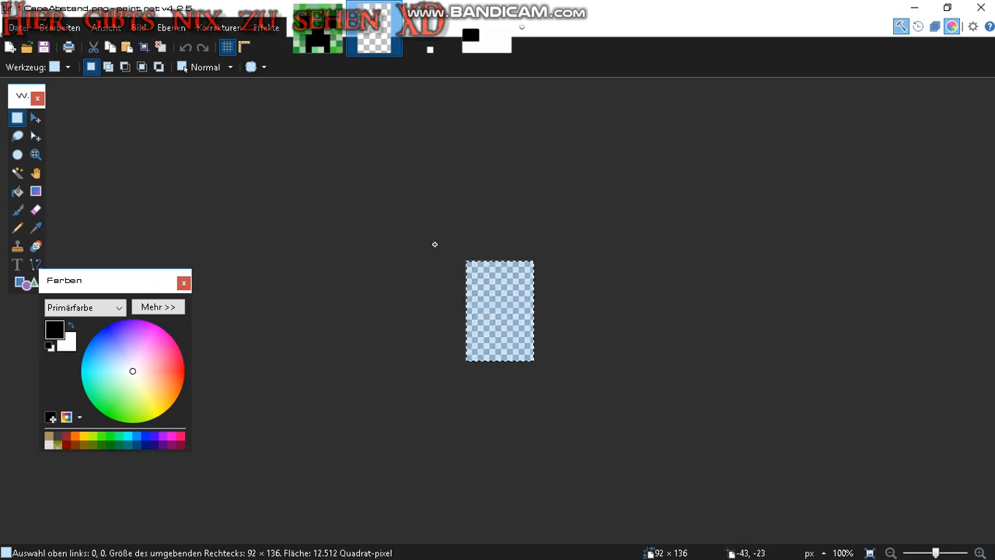
click(531, 360)
- Compare the black cape area in 1LeeresCape with the 1CapeAbstand canvas by marking each with a rectangular selection
click(485, 50)
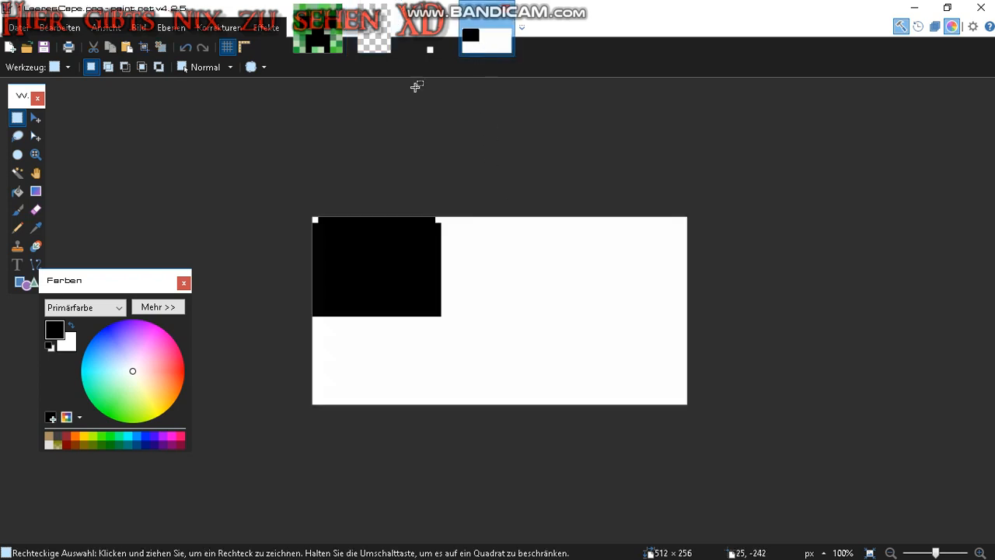
drag(303, 211, 441, 315)
click(383, 54)
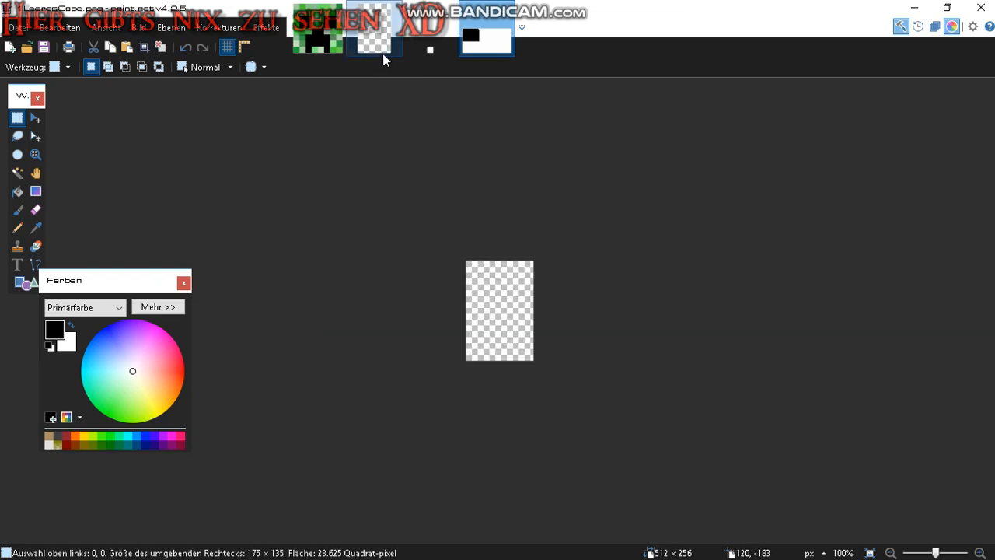
drag(428, 234, 699, 493)
click(545, 339)
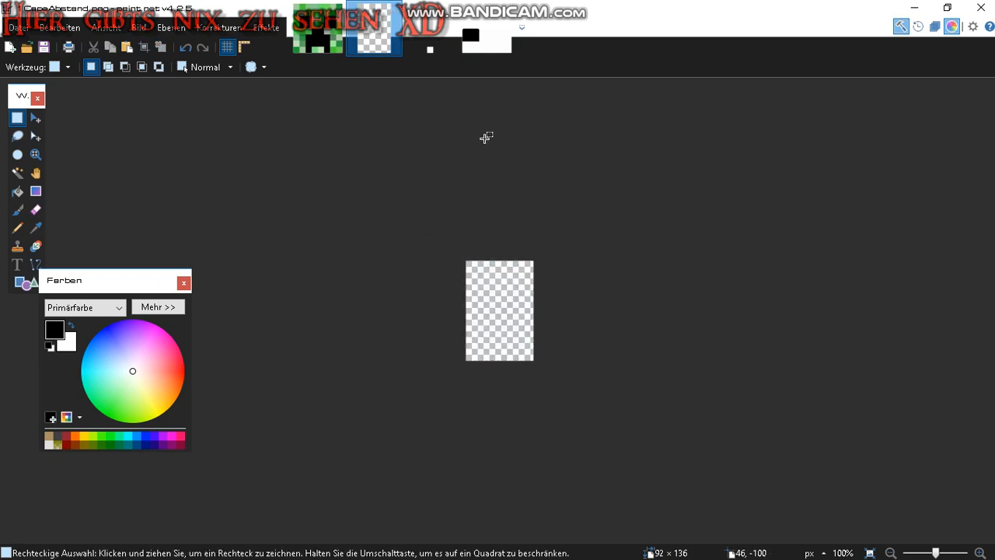
click(486, 39)
key(BackSpace)
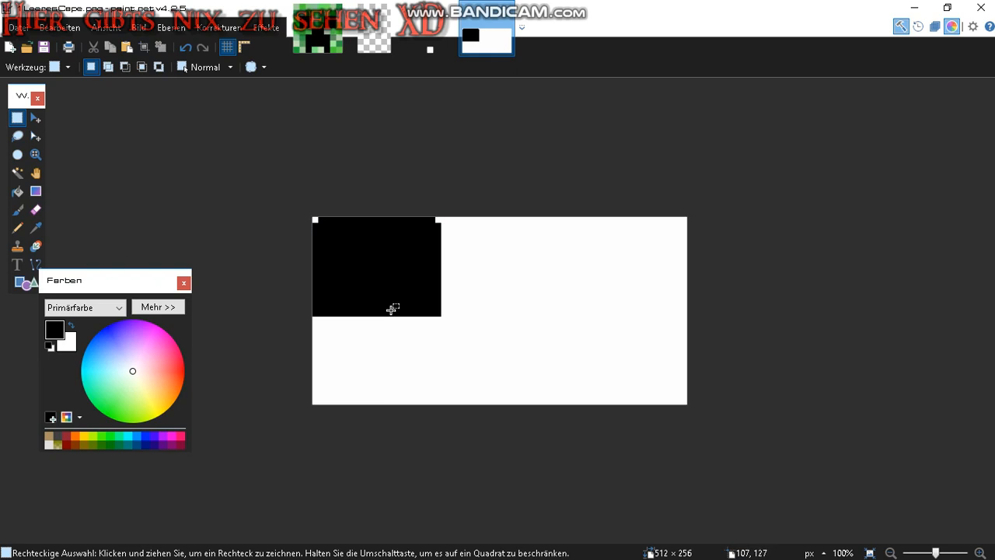
- Copy the whole creeper image from download.jpg and paste it into 1CapeAbstand, keeping the canvas size
click(333, 53)
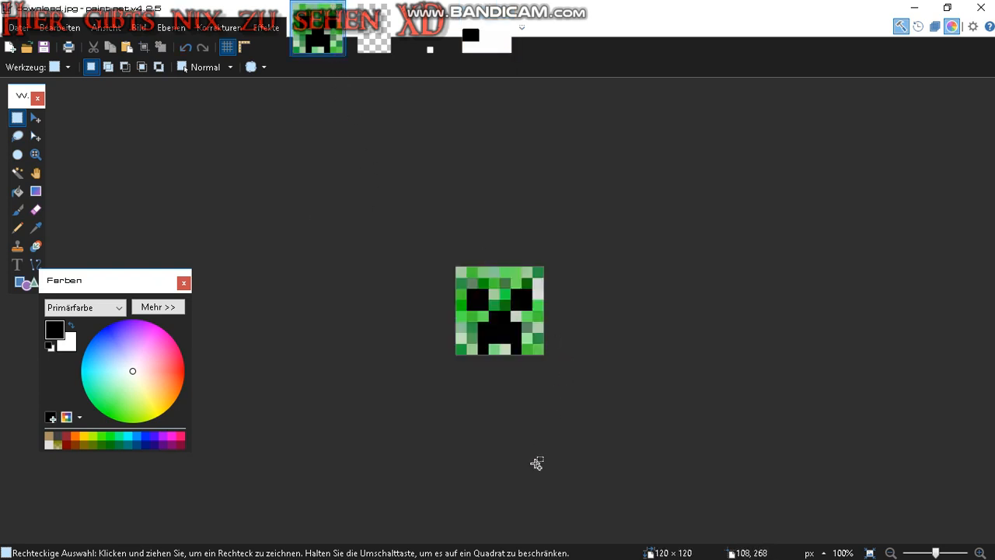
key(ctrl+a)
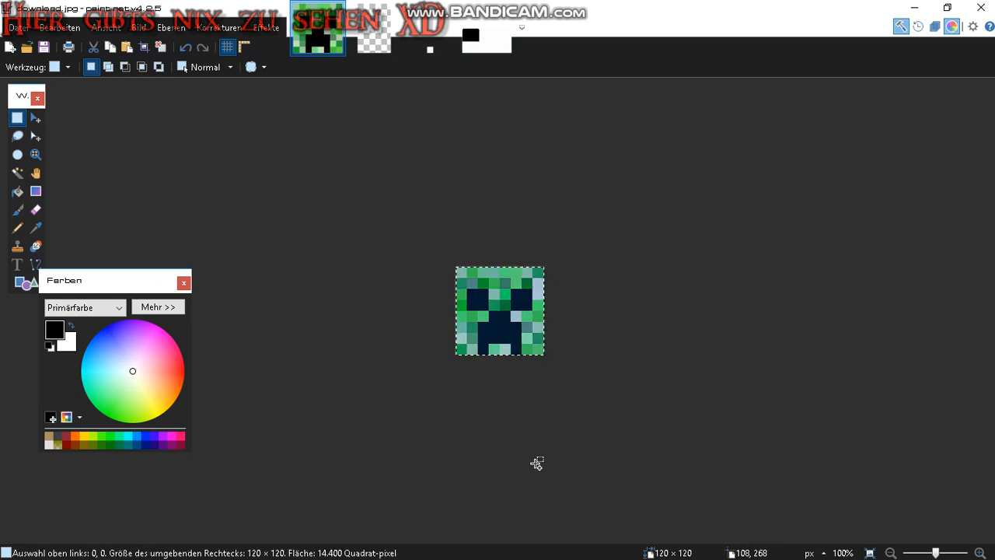
click(521, 341)
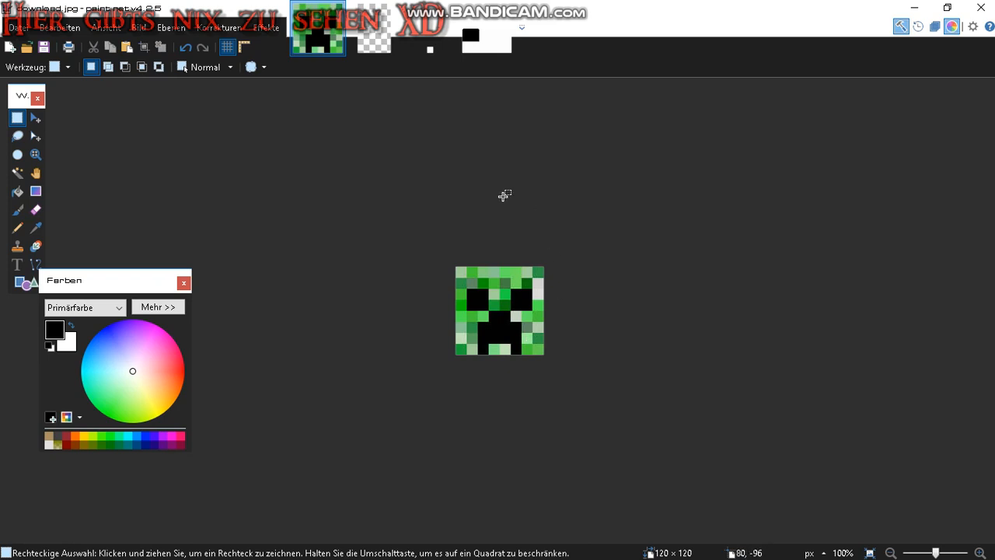
click(395, 49)
key(ctrl+v)
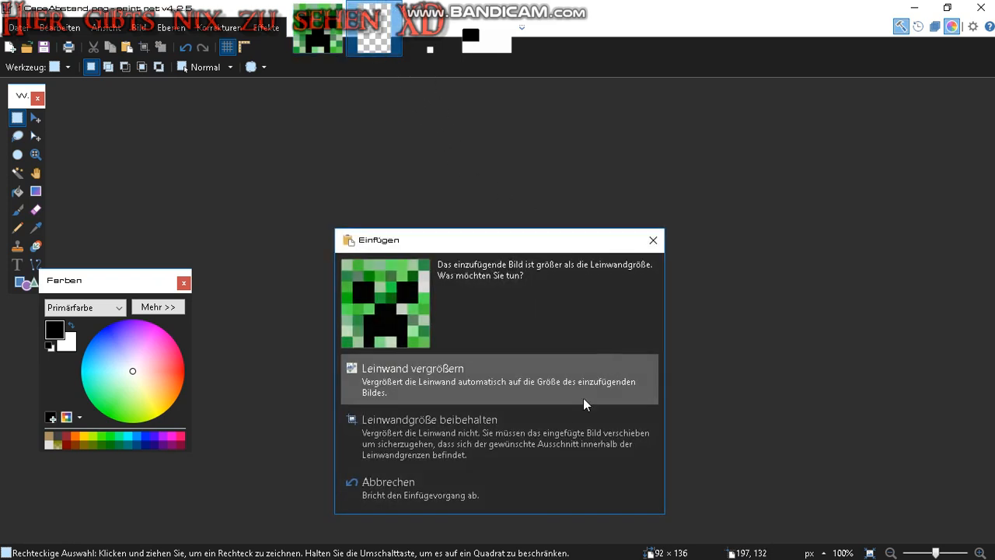
click(566, 442)
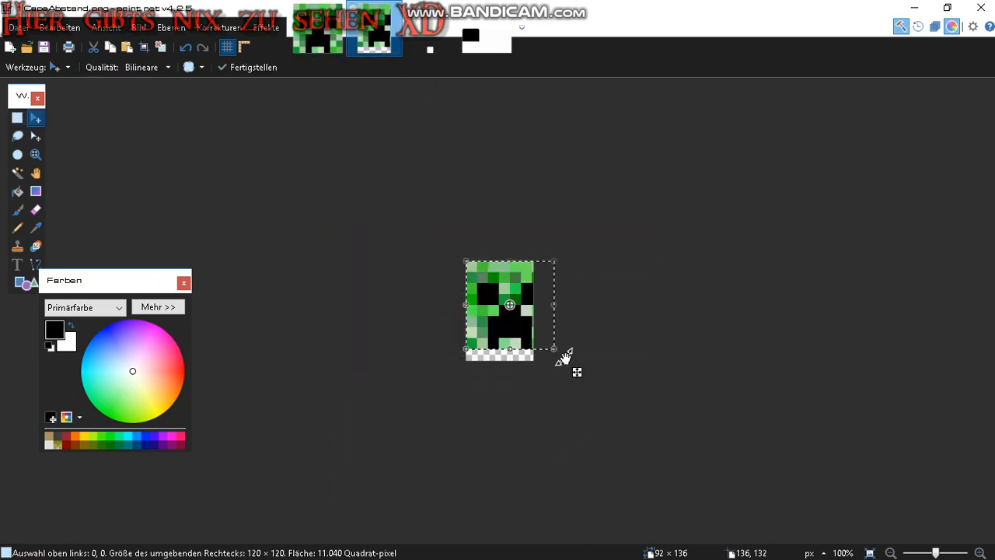
- Stretch the pasted creeper face in 1CapeAbstand so it fills the entire 92 × 136 canvas
drag(553, 350, 532, 362)
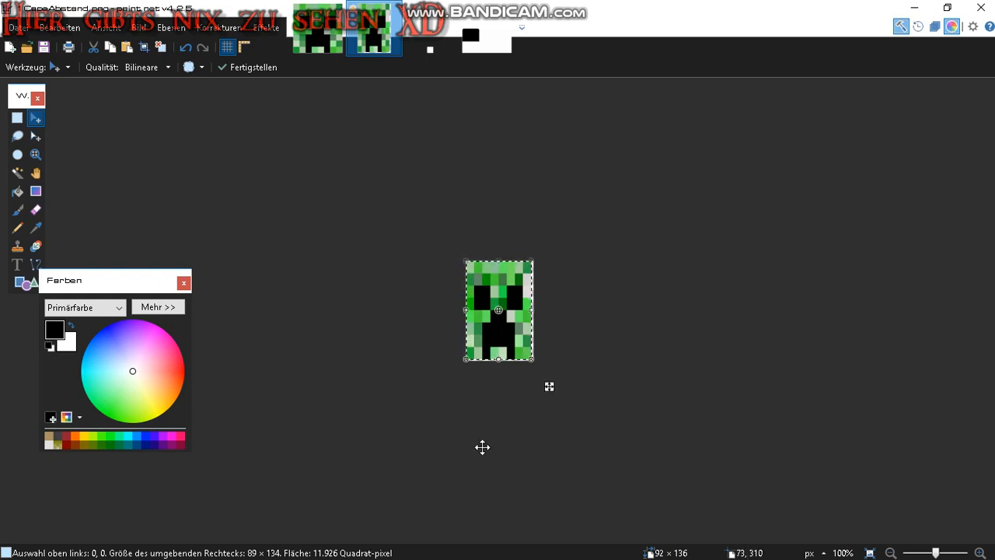
click(327, 31)
scroll(497, 319, up, 3)
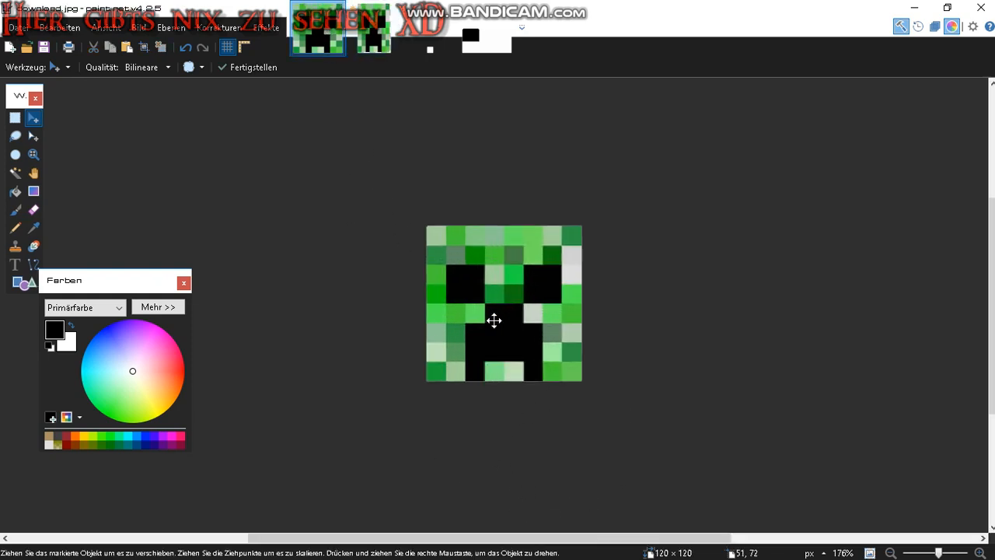
scroll(692, 310, up, 1)
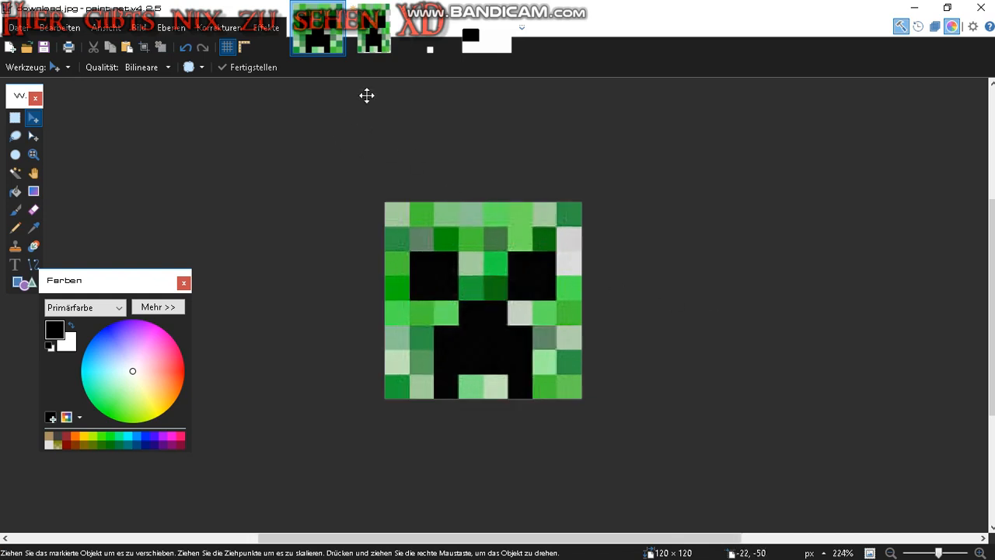
click(372, 45)
scroll(509, 337, up, 4)
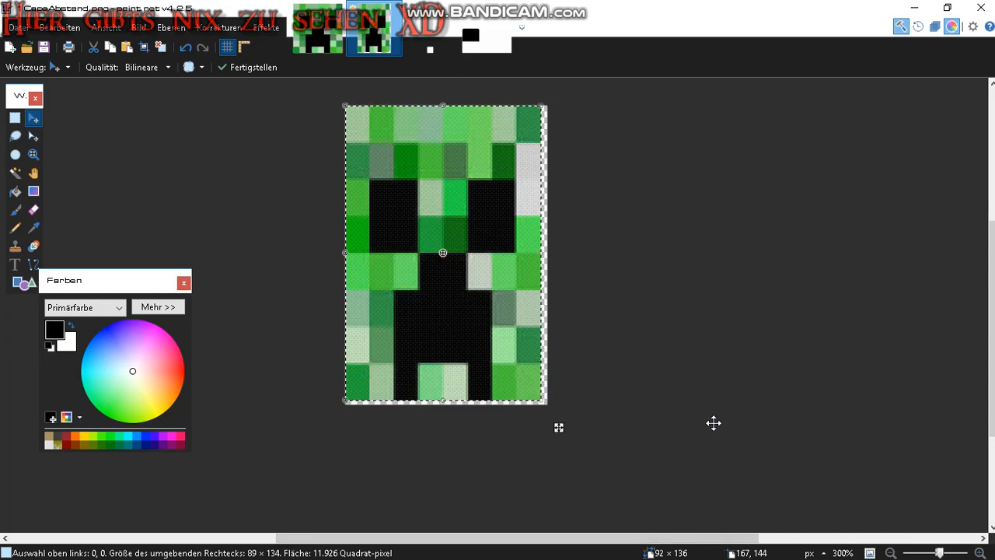
scroll(661, 474, up, 4)
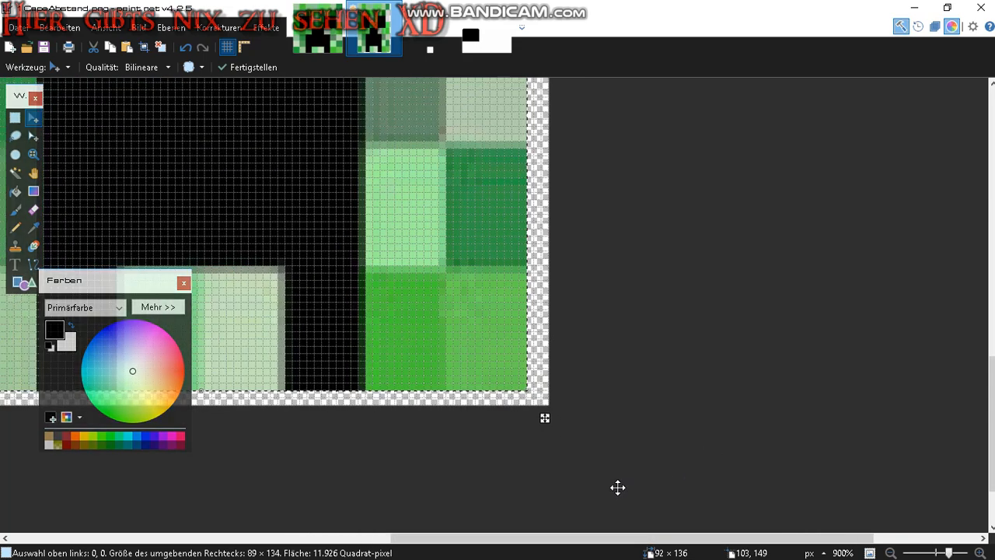
scroll(618, 488, up, 3)
drag(515, 383, 560, 409)
scroll(513, 405, down, 6)
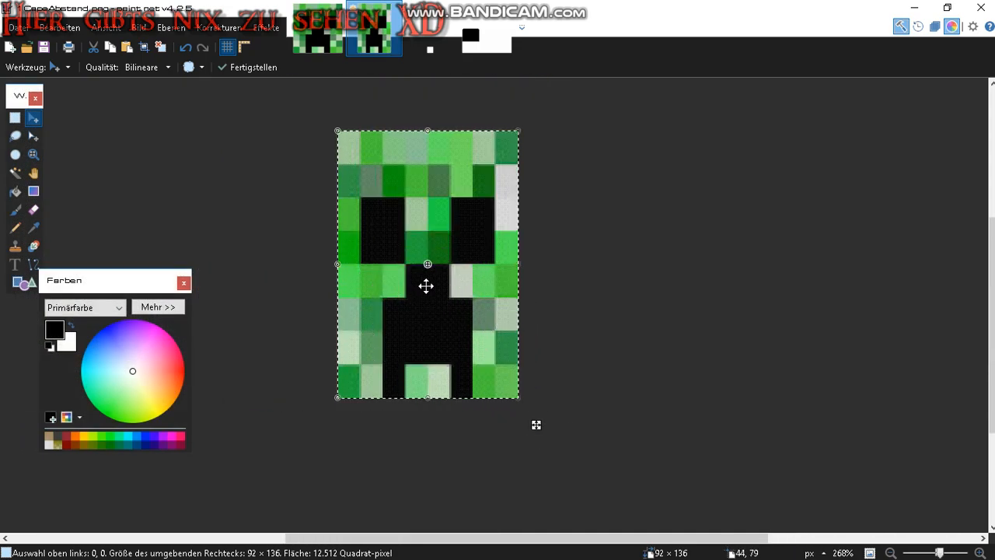
- Copy the whole fitted creeper image and paste it into the upper-left corner of the 1LeeresCape template
key(ctrl+d)
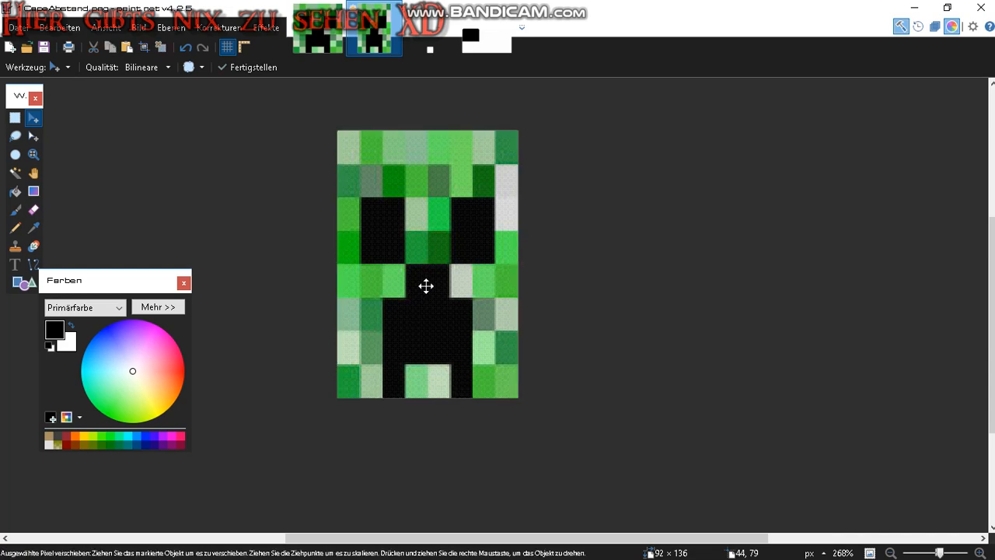
key(ctrl+a)
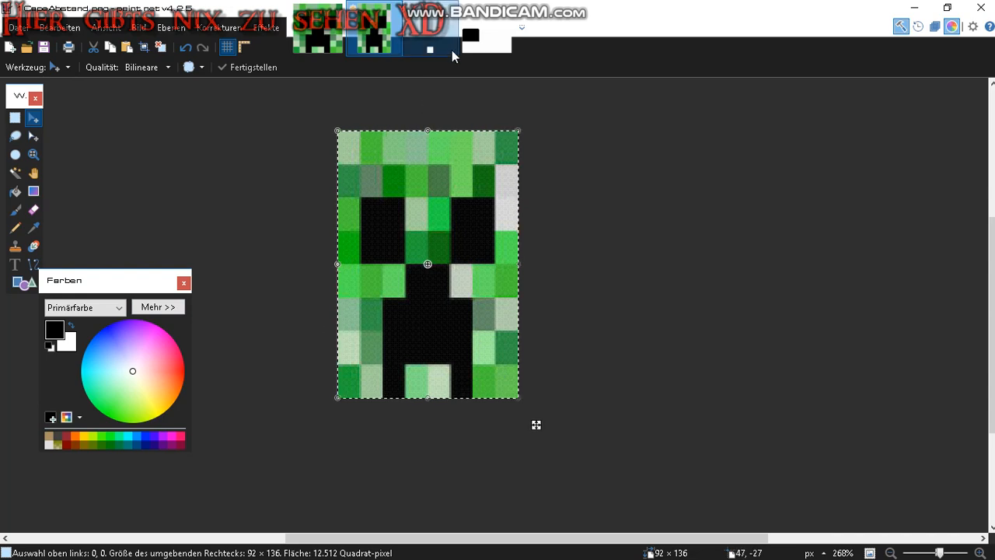
click(474, 52)
key(ctrl+minus)
key(ctrl+v)
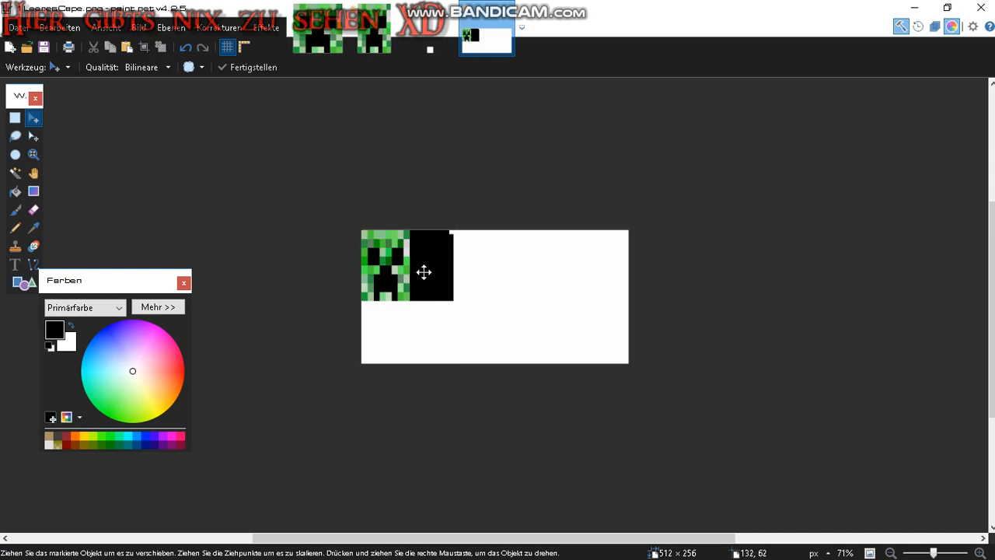
scroll(374, 307, up, 1)
scroll(654, 183, up, 3)
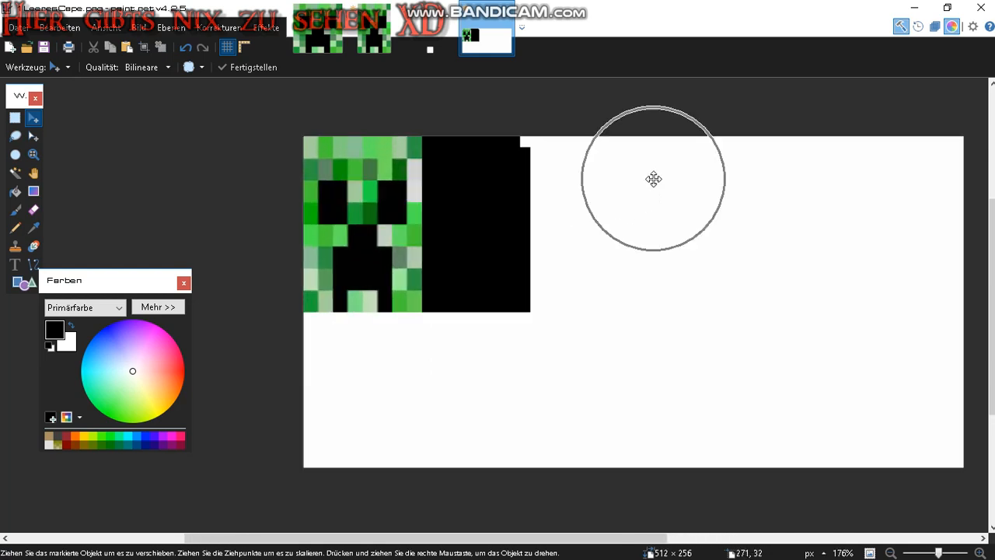
scroll(653, 179, right, 1)
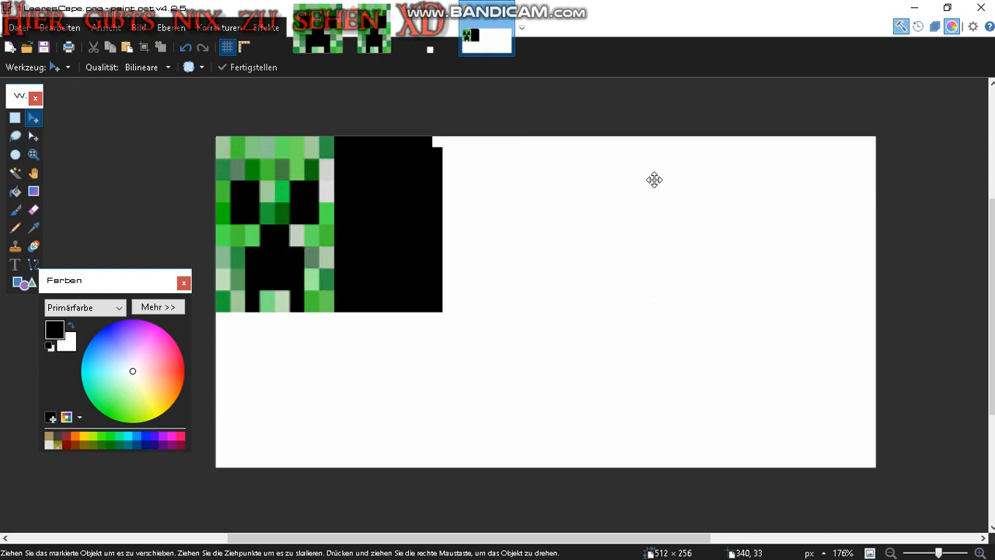
- Copy the white corner piece from 1capeecke and paste it into the upper-left corner of the 1LeeresCape template
click(430, 39)
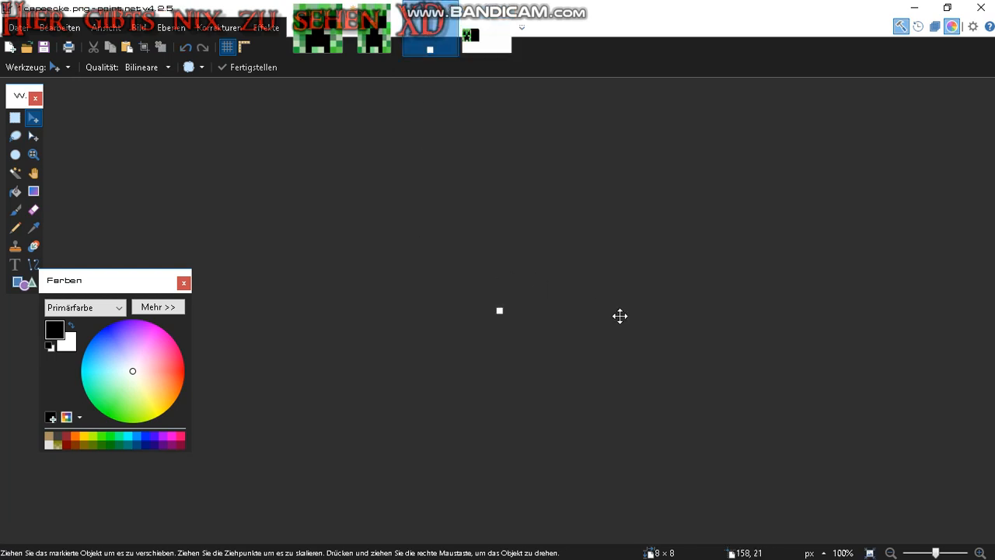
click(502, 38)
key(ctrl+v)
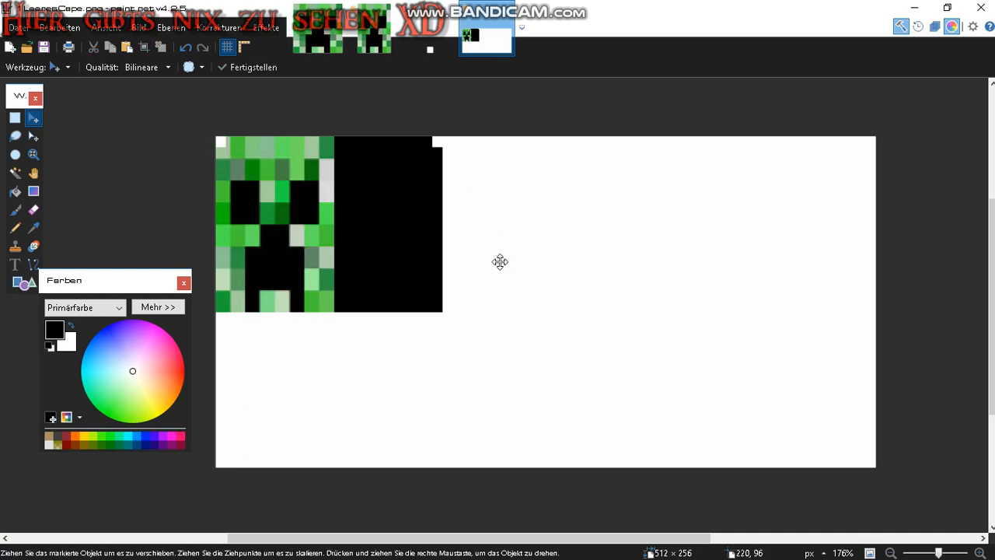
scroll(200, 136, up, 2)
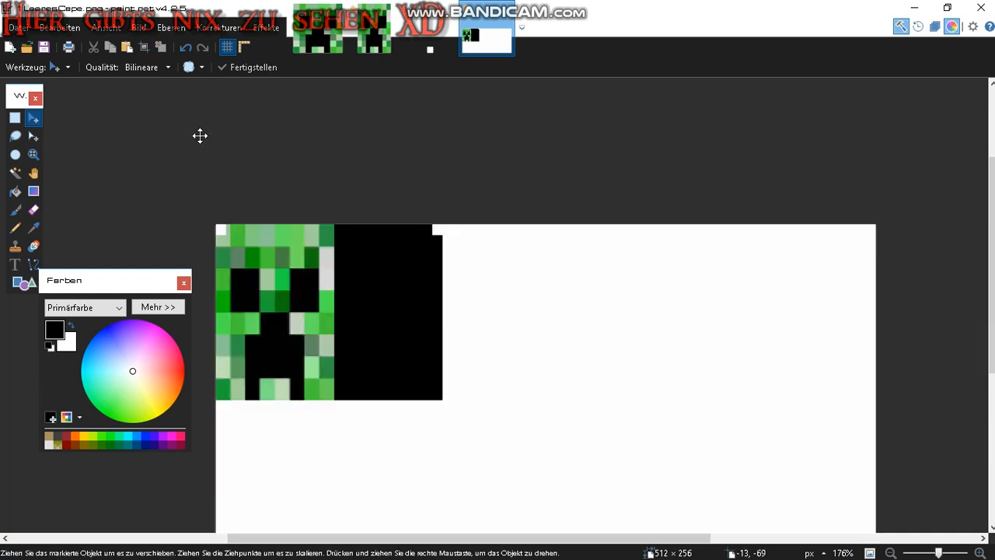
scroll(200, 136, down, 2)
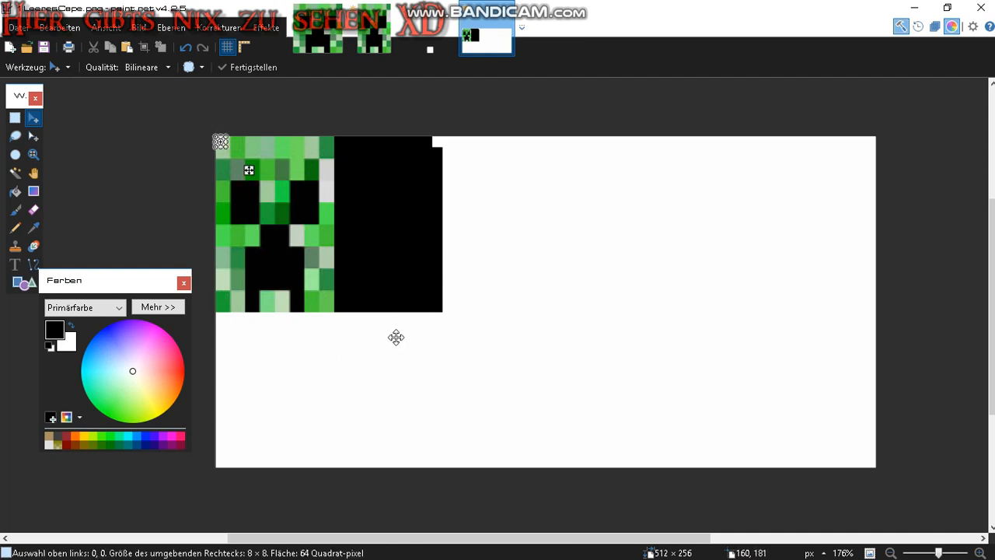
- Copy the fitted creeper image from 1CapeAbstand, paste it into 1LeeresCape and align it flush beside the first face at 92, 0
click(381, 39)
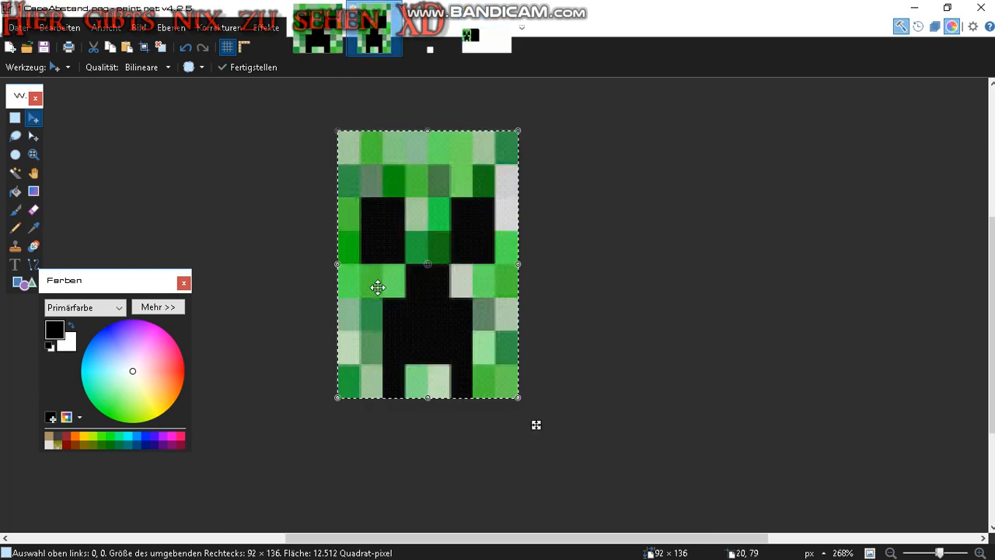
key(ctrl+s)
click(504, 438)
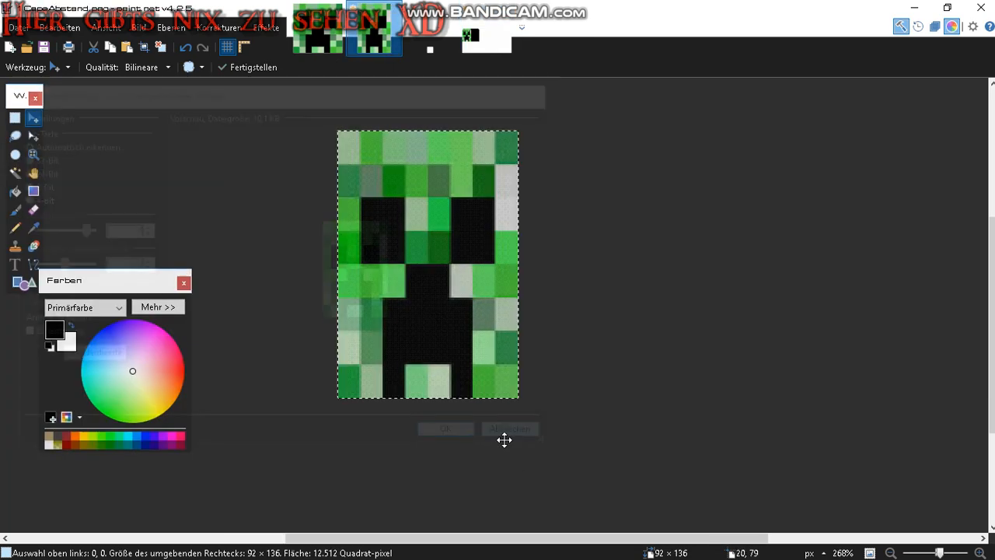
click(470, 36)
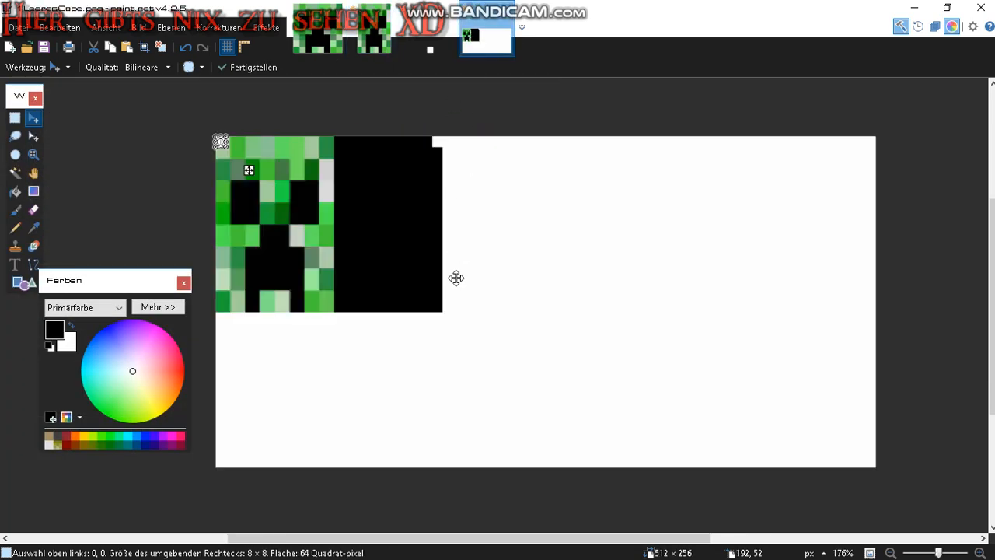
key(ctrl+v)
drag(285, 244, 399, 263)
scroll(399, 264, up, 4)
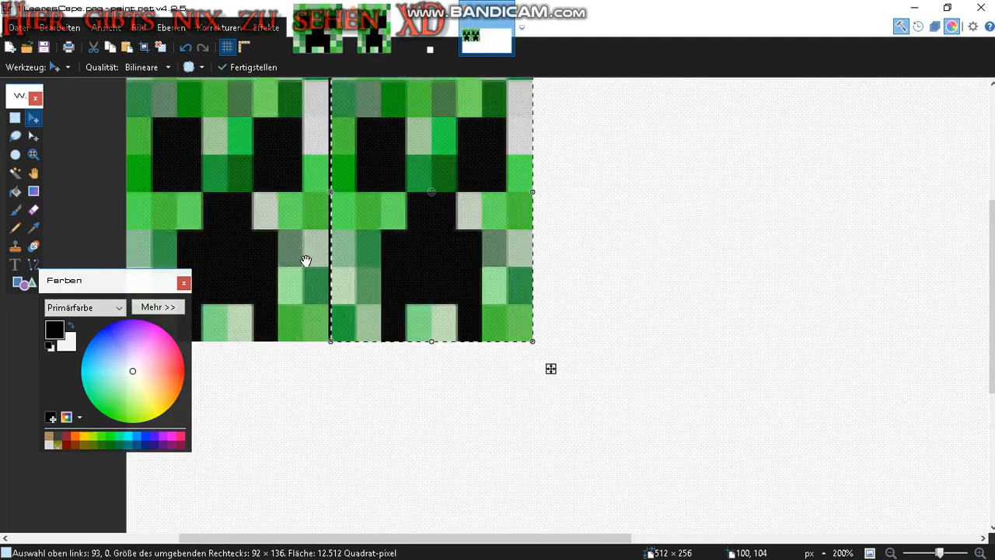
drag(410, 306, 406, 306)
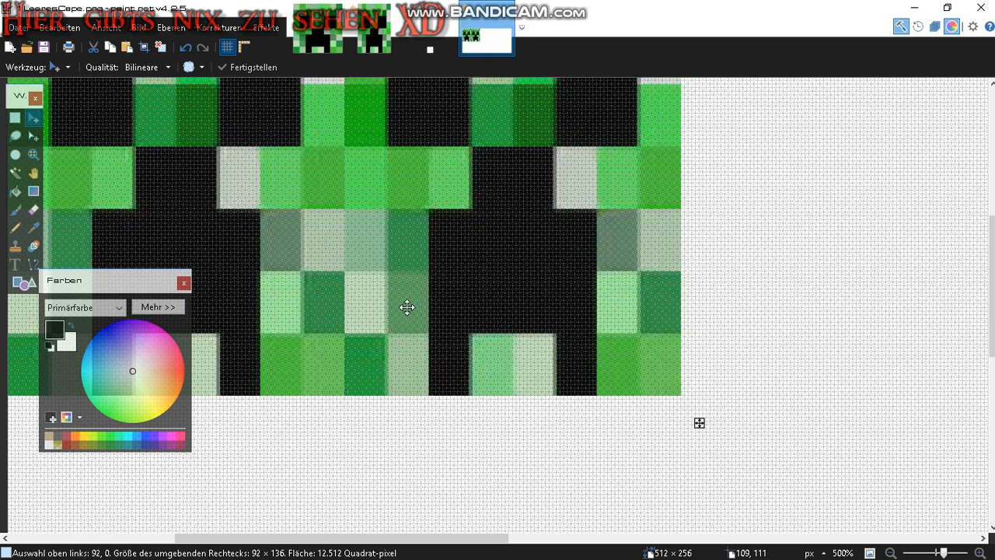
scroll(406, 306, down, 4)
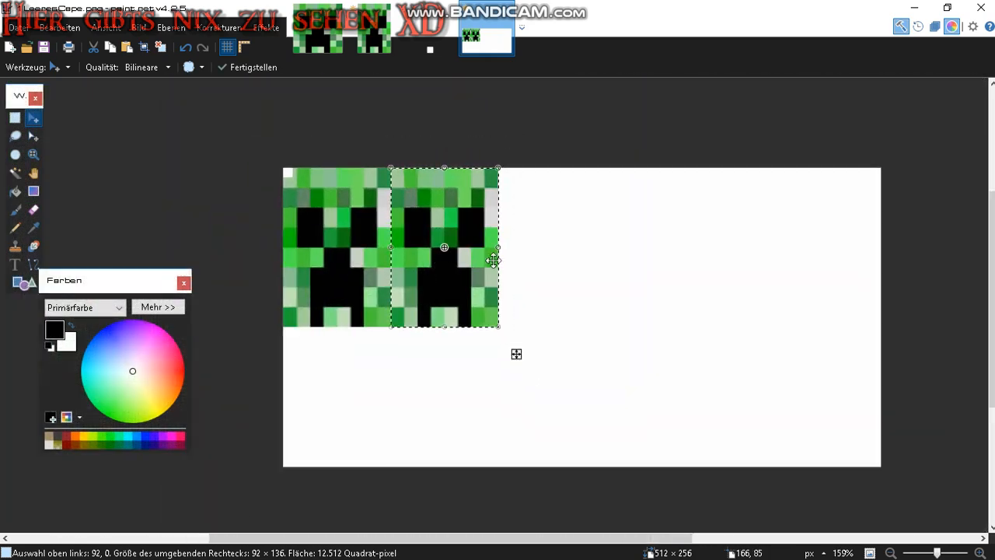
- Try narrowing the second creeper face to 86 × 136, restore its width and delete that copy from the cape
mouse_move(497, 250)
mouse_down()
mouse_move(481, 253)
mouse_move(493, 253)
mouse_up()
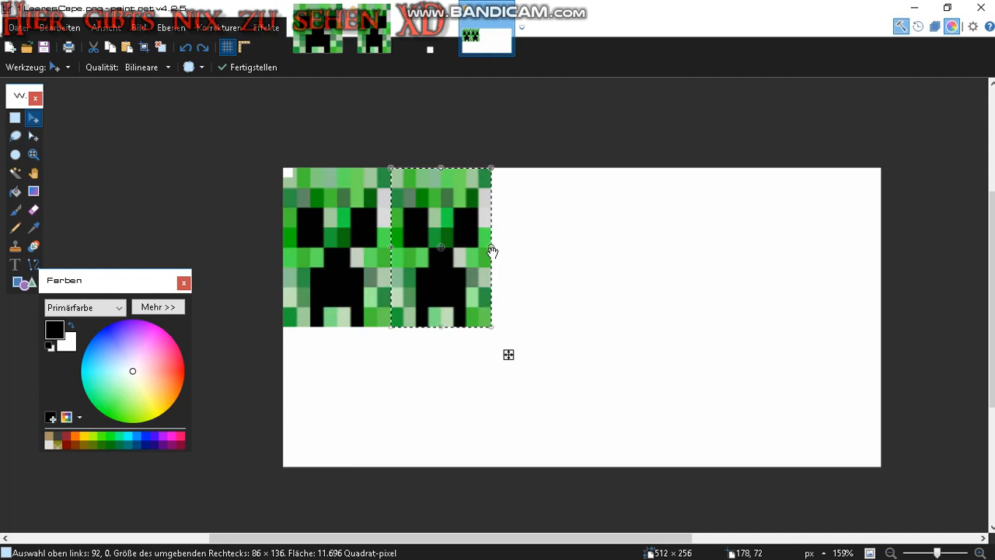
drag(492, 251, 493, 253)
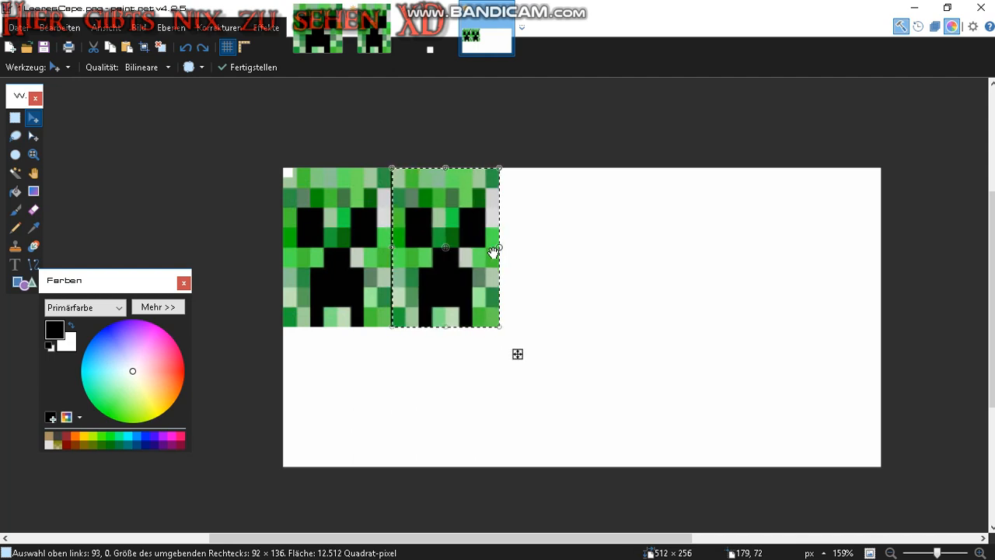
key(Delete)
- Paste the creeper face again, align it flush beside the first one at 92, 0, and deselect it
key(ctrl+v)
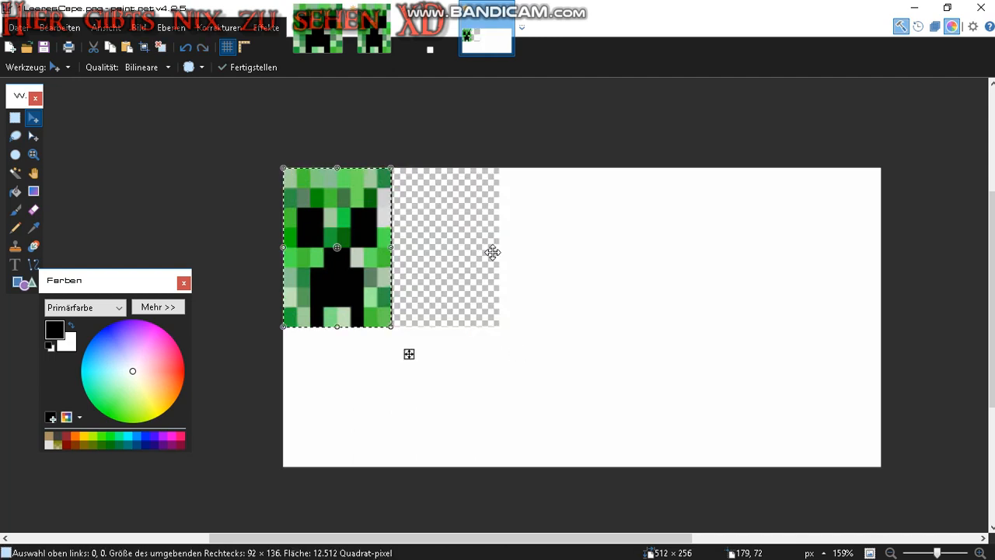
drag(364, 298, 483, 296)
ctrl+scroll(484, 297, up, 10)
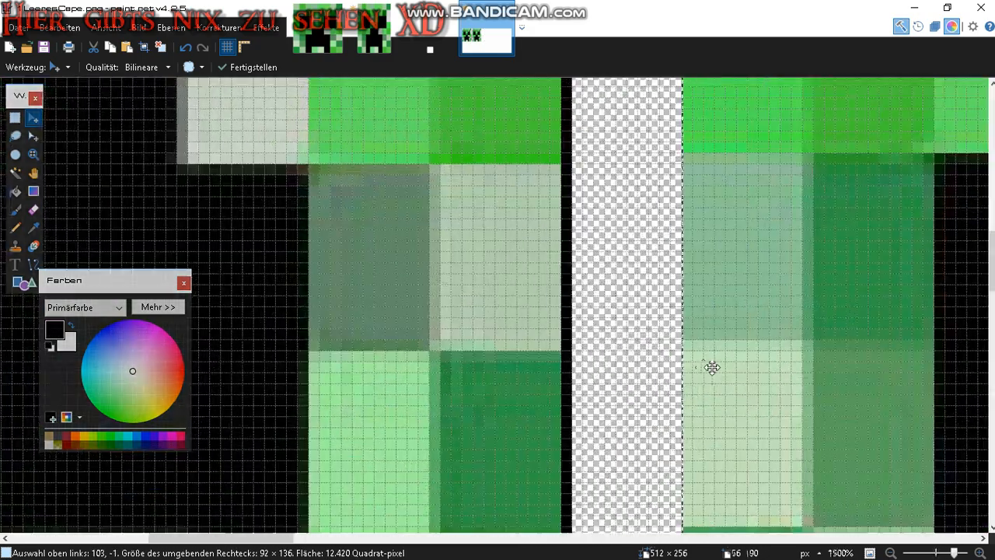
drag(668, 368, 589, 378)
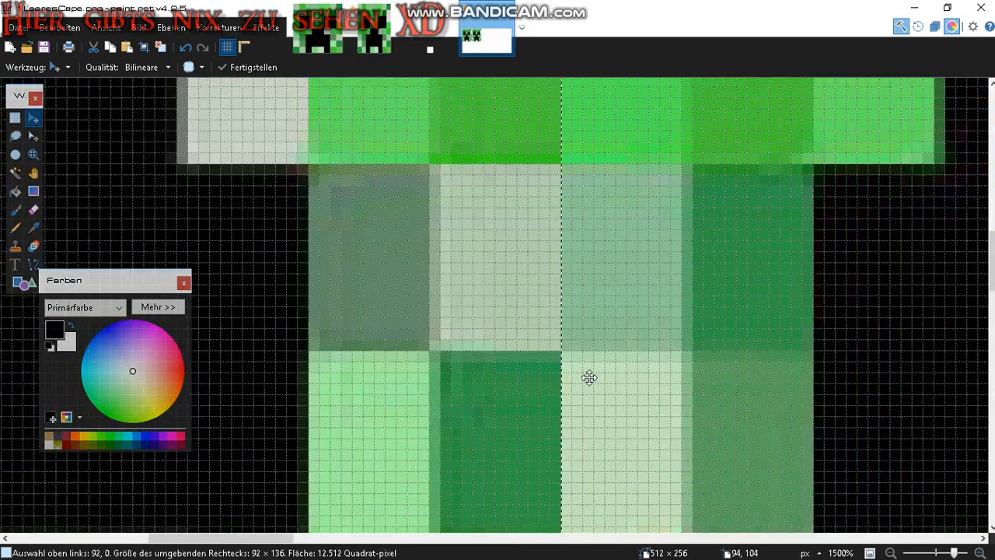
ctrl+scroll(590, 373, down, 6)
ctrl+scroll(595, 369, down, 5)
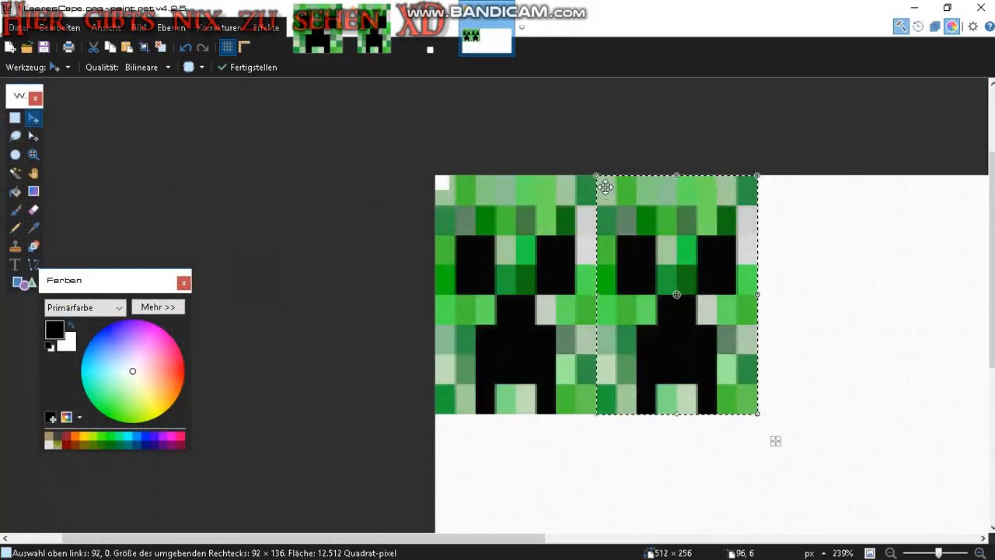
ctrl+scroll(667, 339, up, 2)
scroll(613, 460, down, 6)
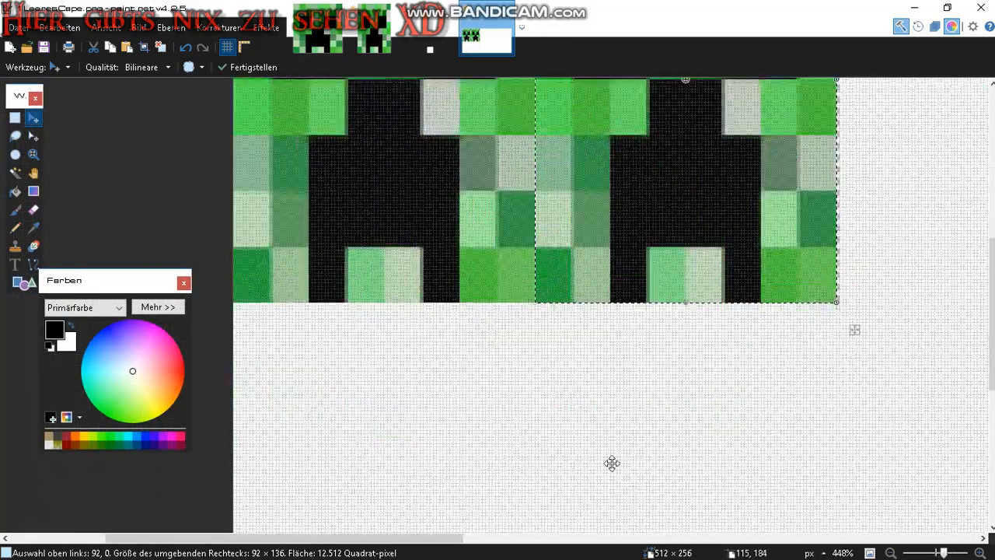
scroll(622, 443, up, 4)
ctrl+scroll(629, 428, down, 7)
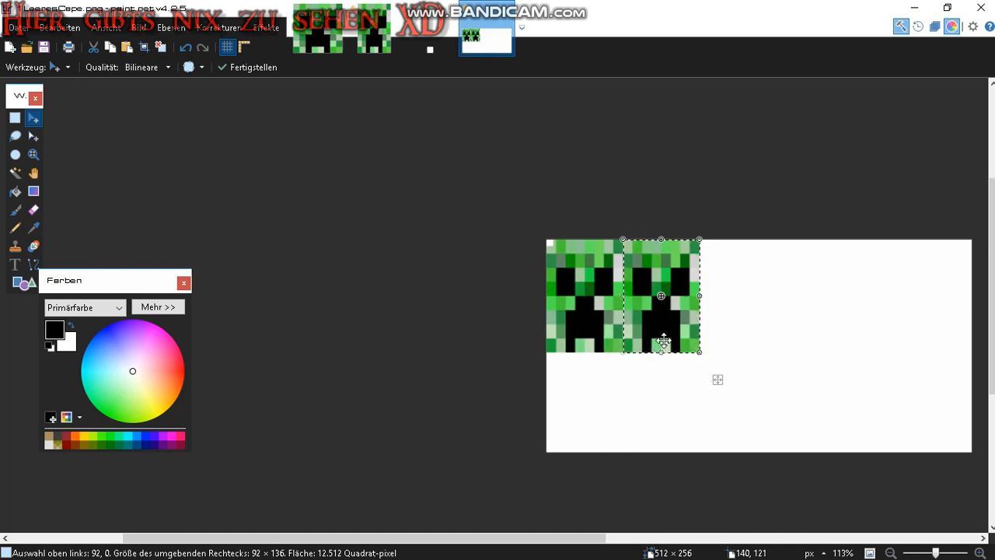
key(ctrl+d)
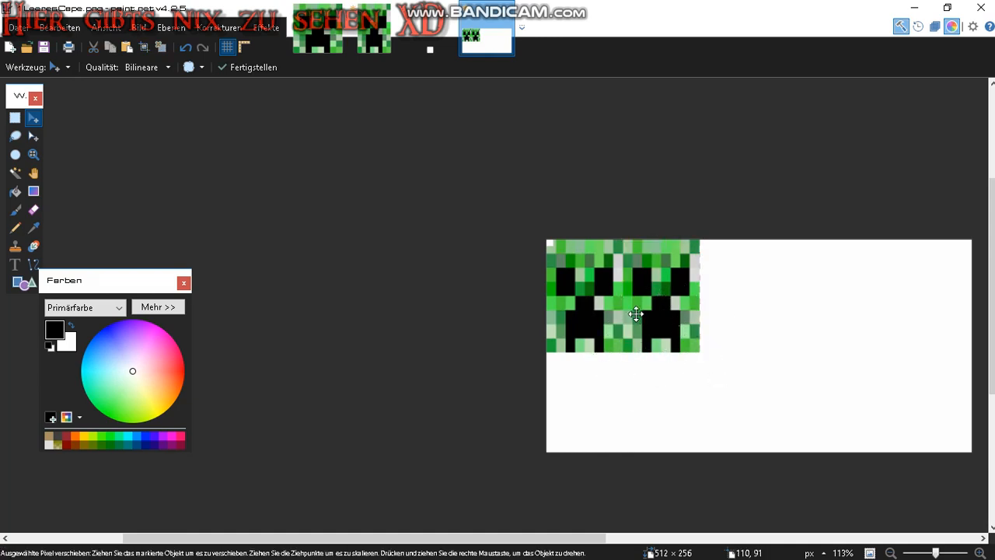
- Sample the canvas white and fill the thin transparent strip along the second creeper face's right edge with it
scroll(636, 313, right, 4)
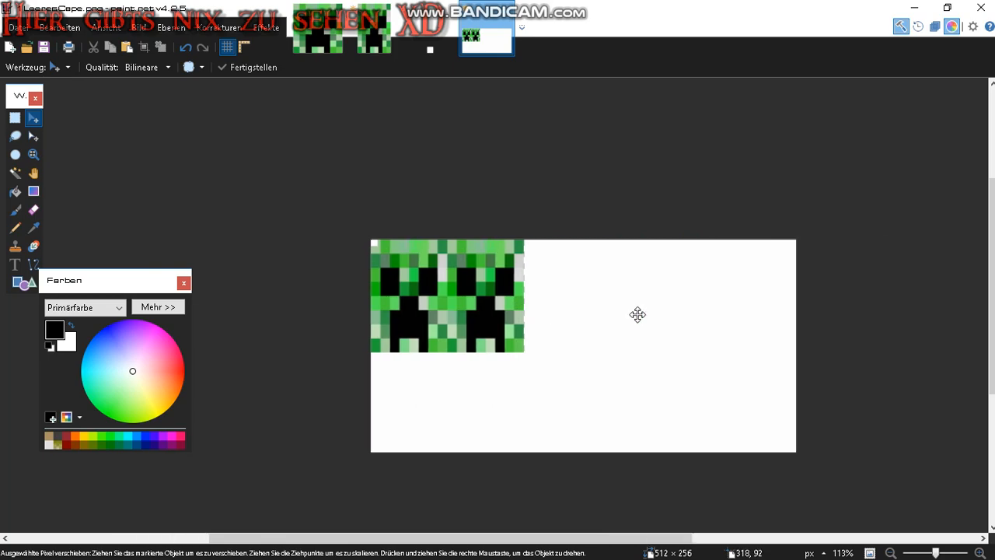
scroll(519, 237, up, 3)
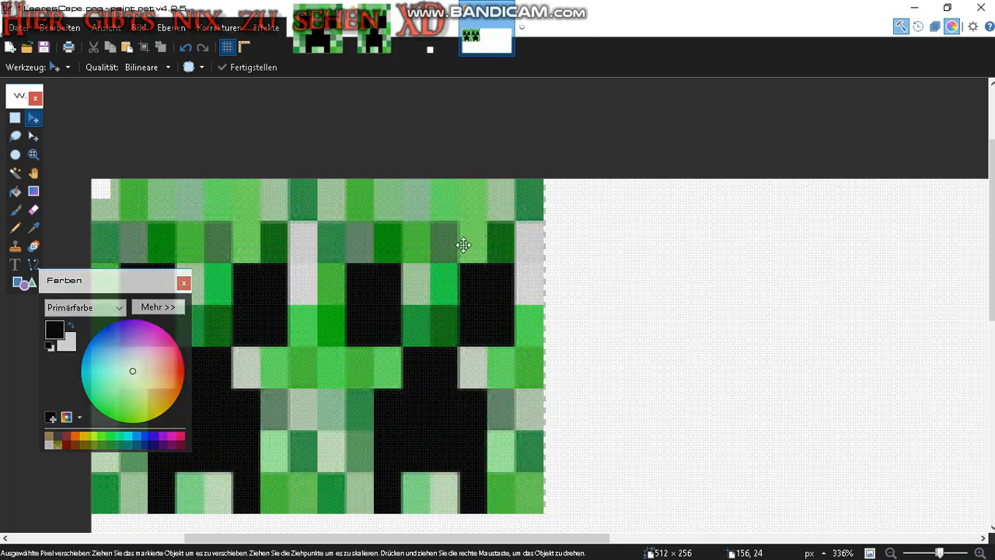
scroll(463, 245, up, 3)
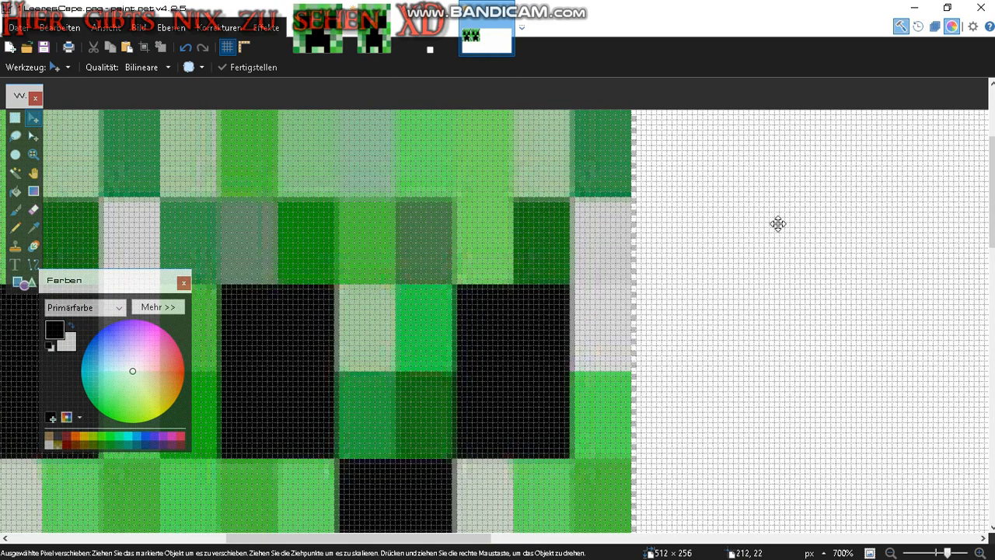
key(k)
click(675, 154)
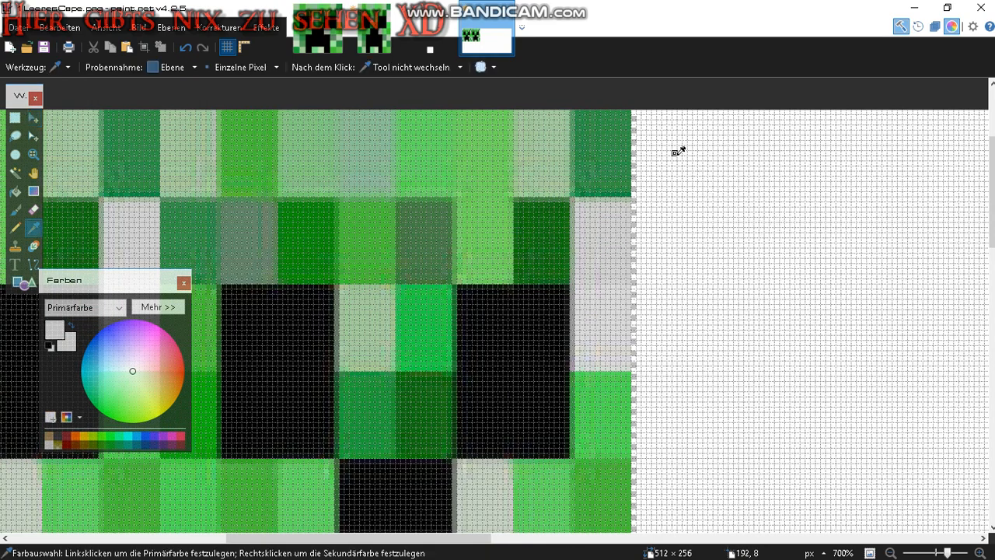
key(s)
drag(635, 113, 713, 381)
scroll(697, 179, down, 4)
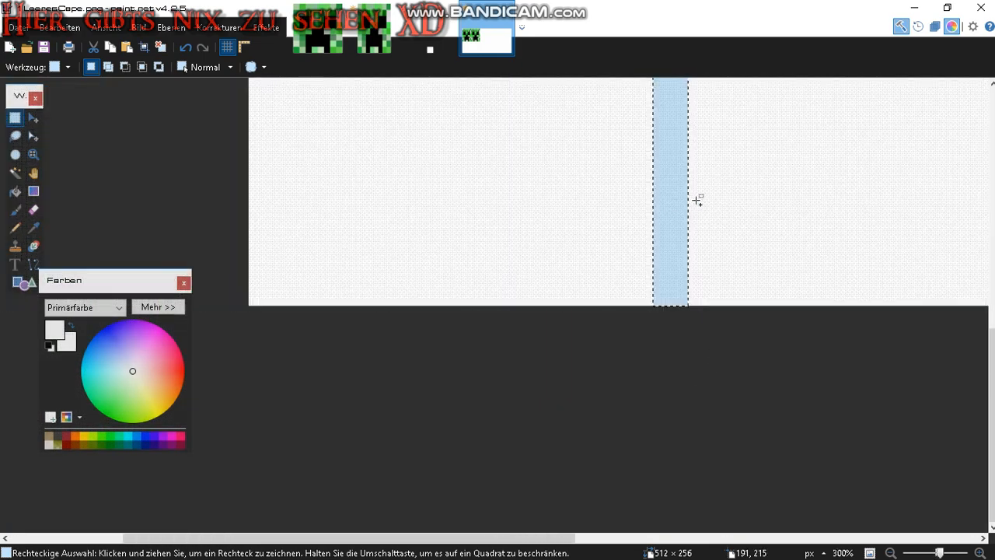
click(699, 200)
scroll(698, 198, up, 2)
scroll(698, 199, up, 3)
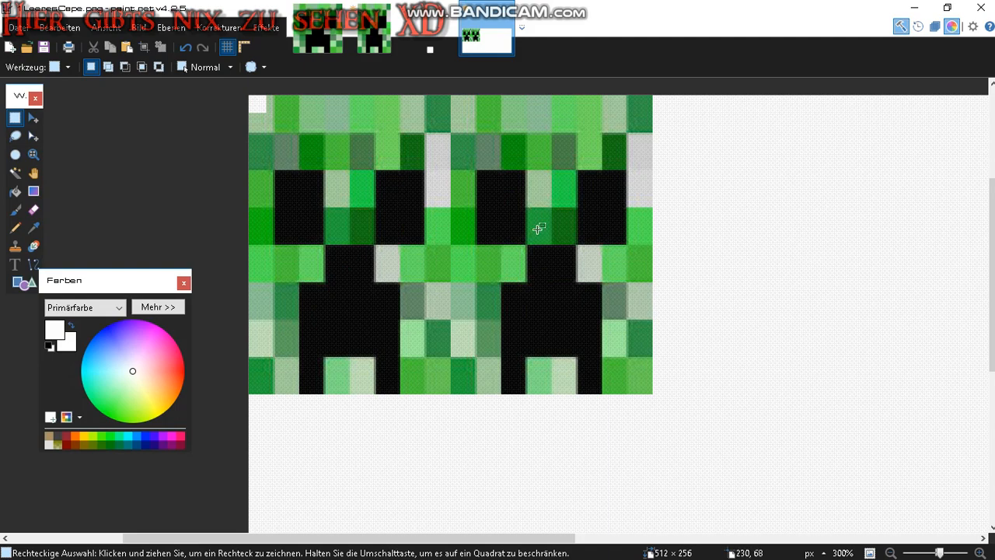
- Copy the white corner piece from 1capeecke and place it over the upper-right corner of the second creeper face
click(430, 31)
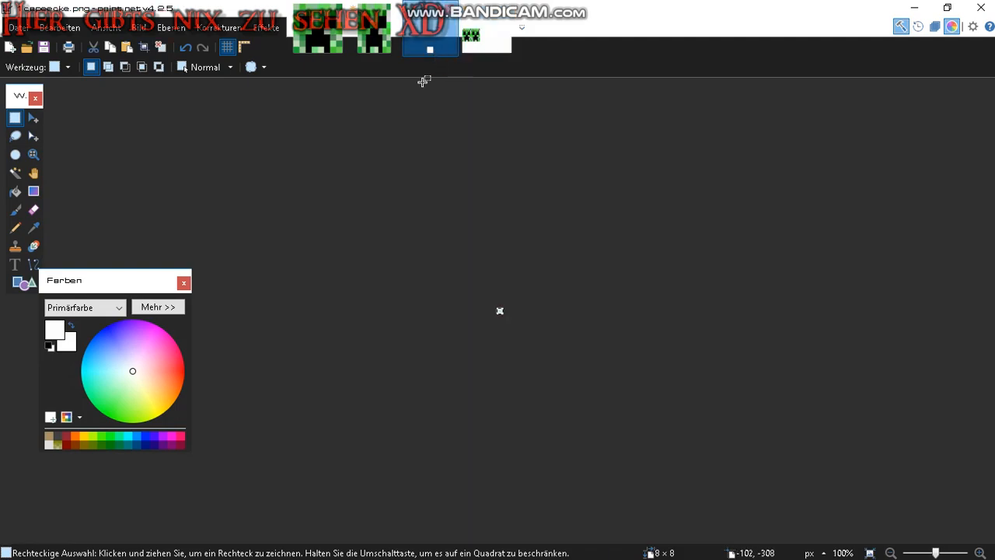
click(486, 35)
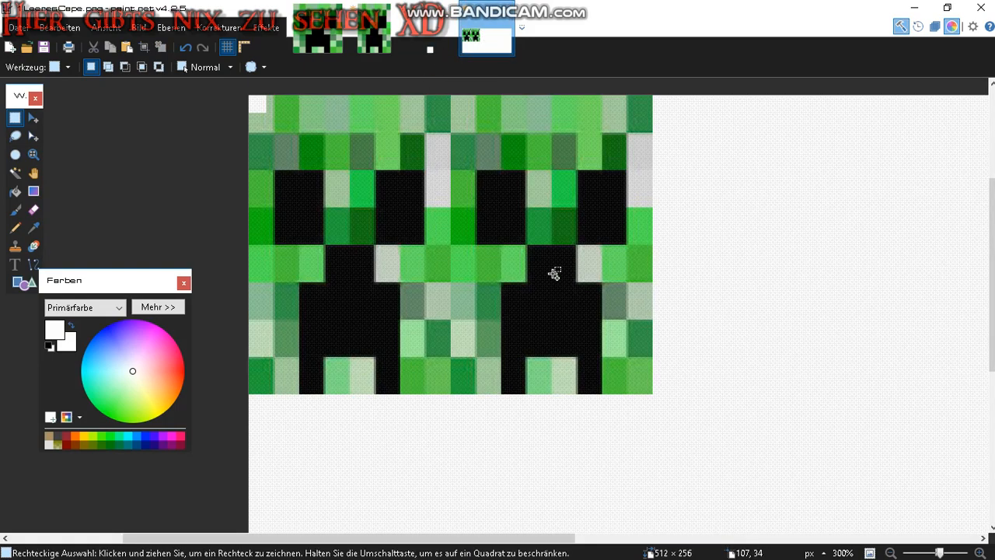
key(ctrl+v)
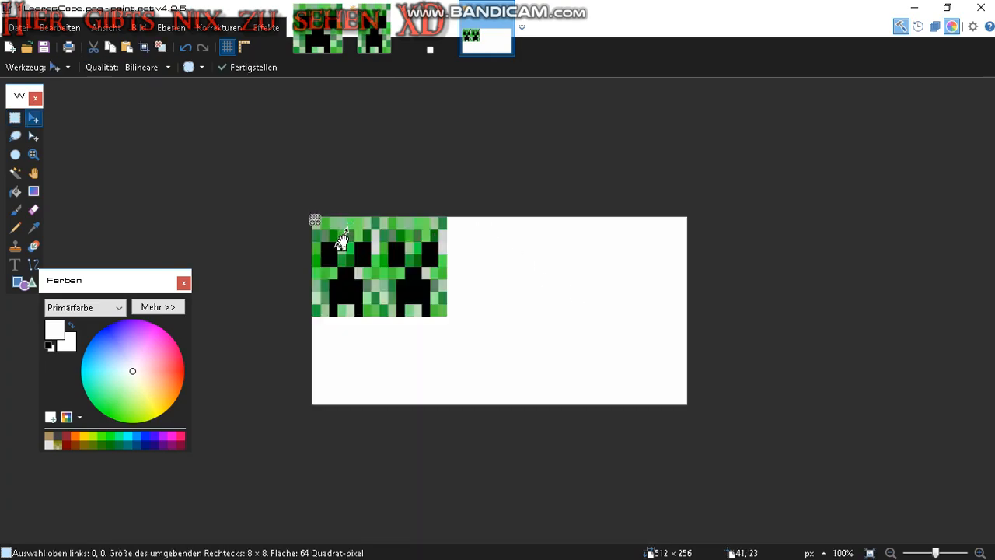
drag(341, 241, 506, 202)
scroll(460, 244, up, 6)
key(ctrl+d)
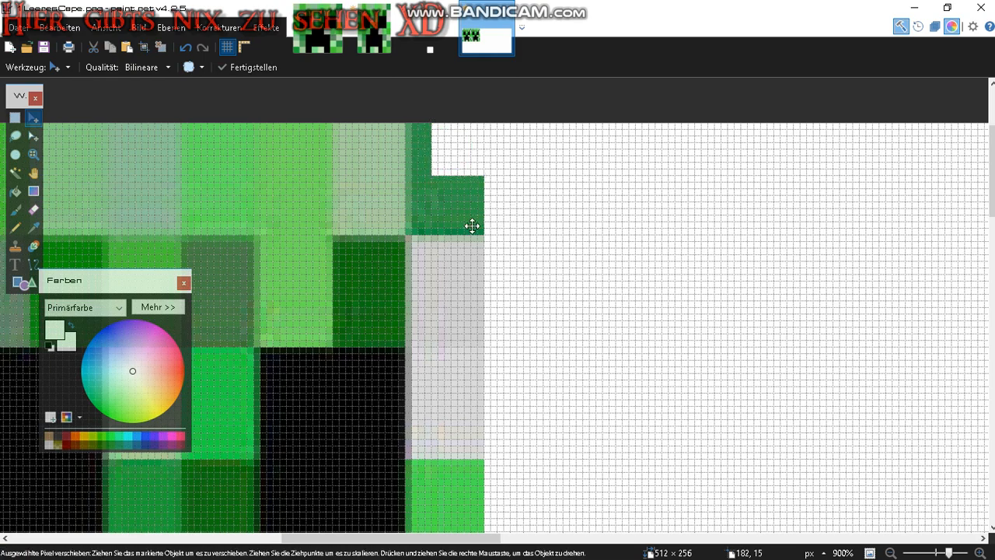
scroll(465, 226, down, 8)
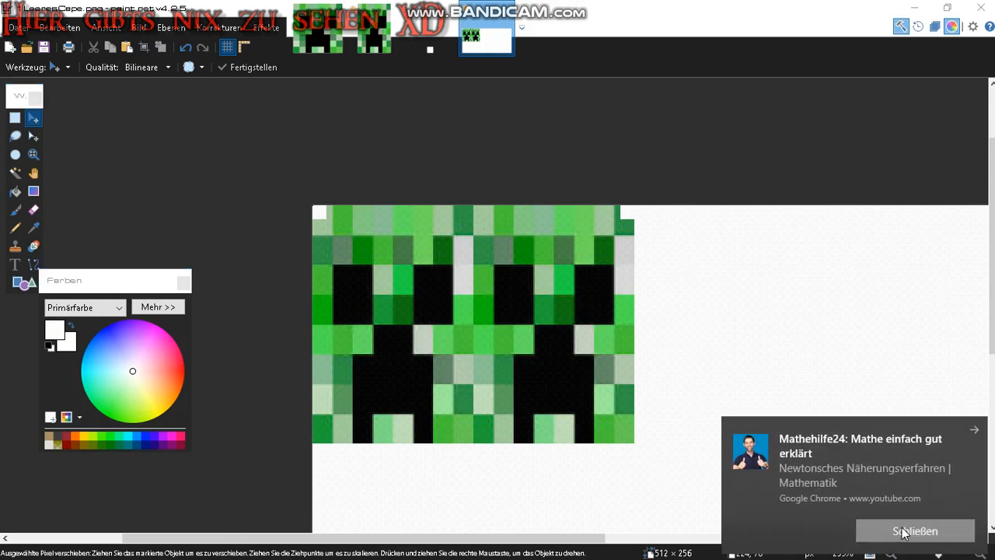
click(903, 522)
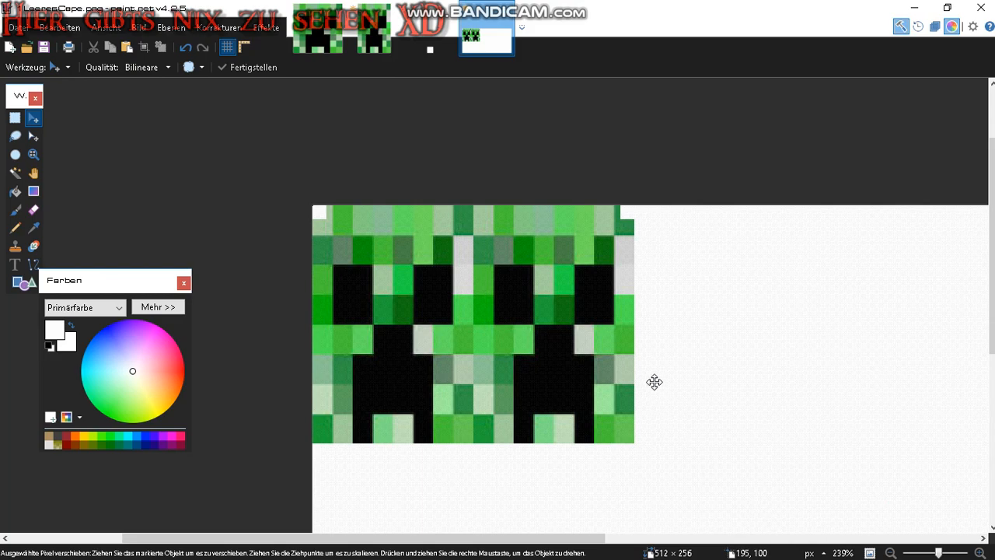
- Save the finished texture as a new PNG named Creeper Face Cape on the Desktop with the default image settings
key(ctrl+shift+s)
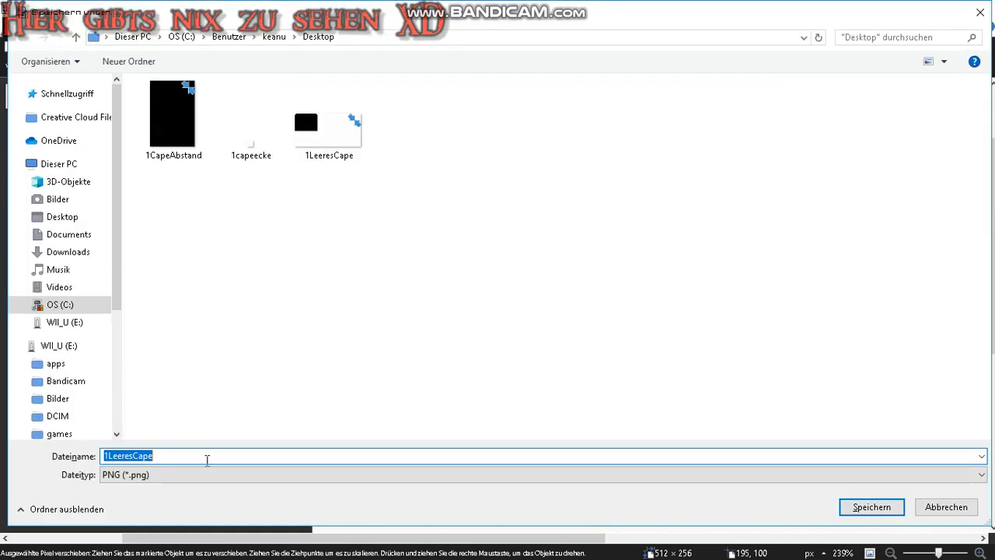
click(71, 218)
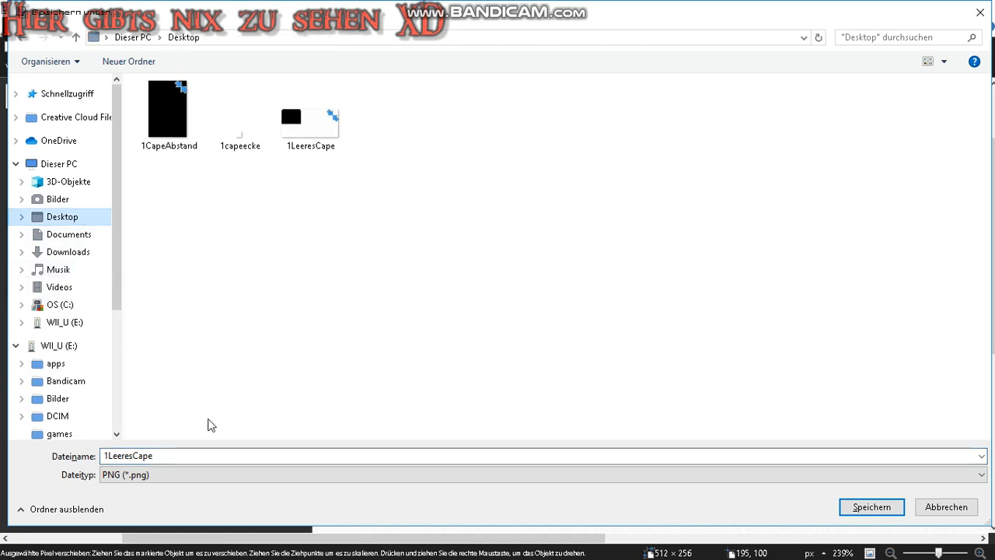
click(224, 451)
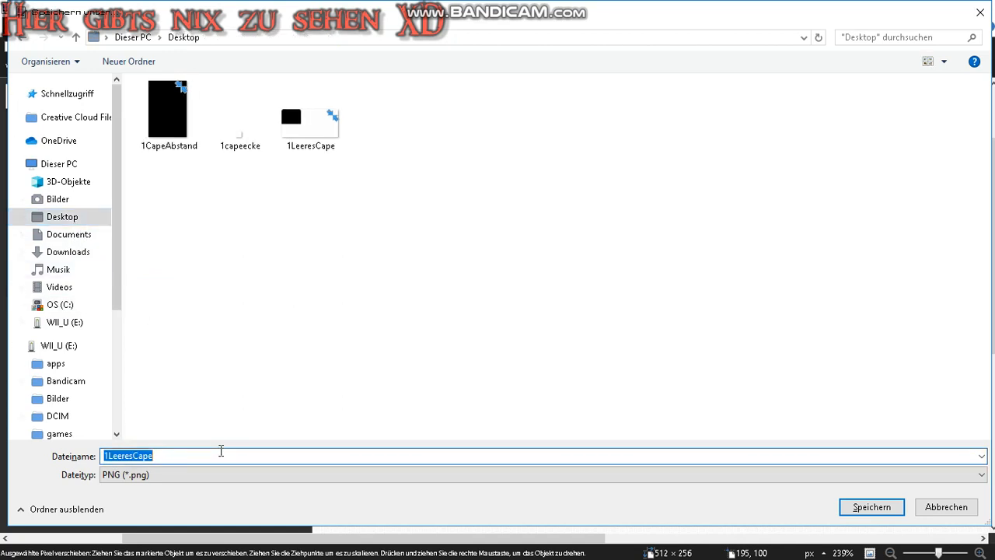
text(Creeper Face)
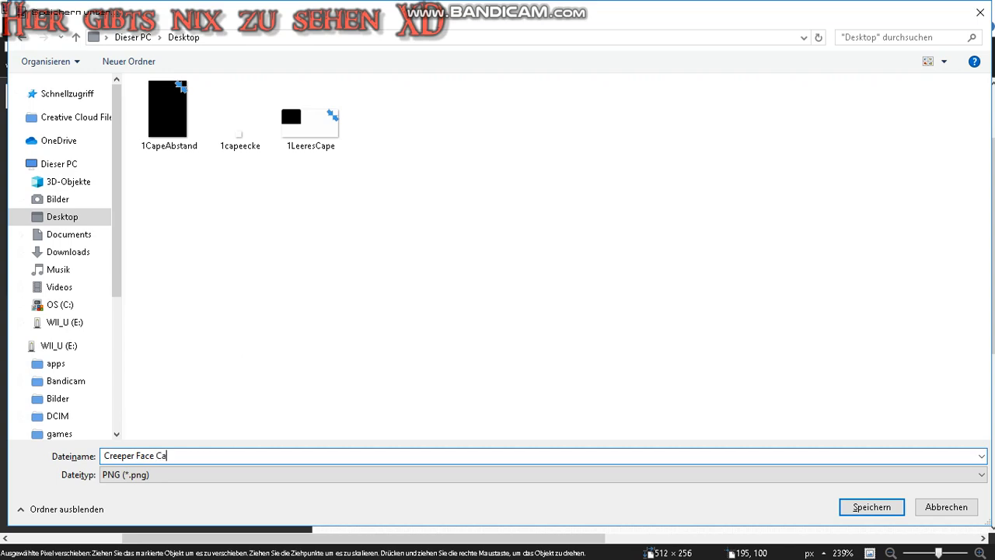
text( Cape)
key(Return)
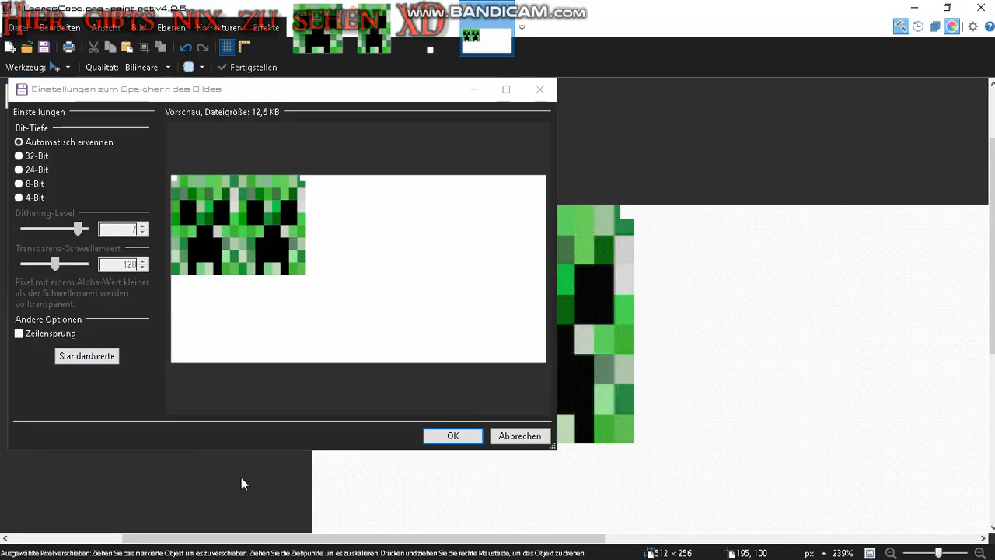
key(Return)
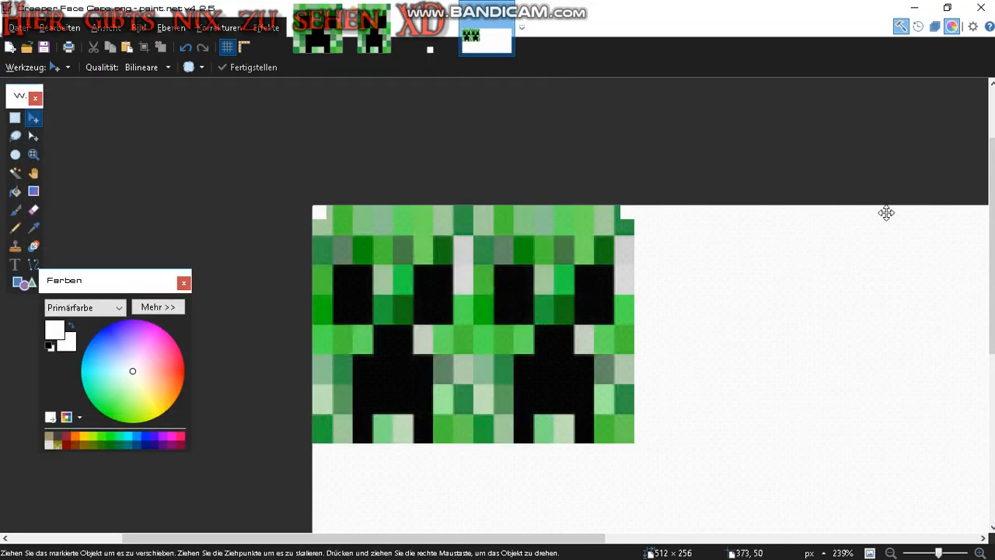
- Close paint.net without saving the remaining changes and move the Creeper Face Cape file to a free spot on the desktop
click(826, 182)
key(alt+F4)
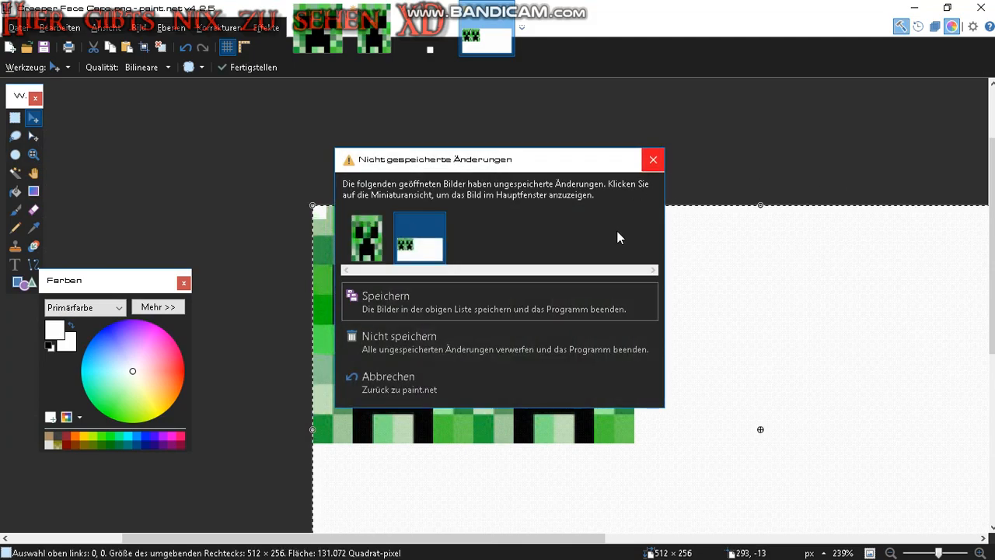
click(598, 335)
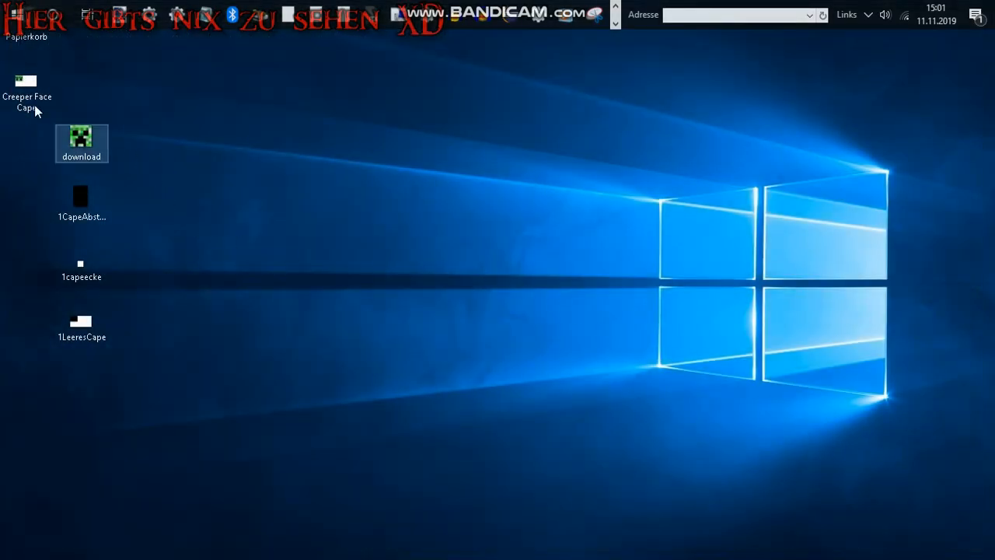
drag(26, 87, 677, 268)
click(351, 296)
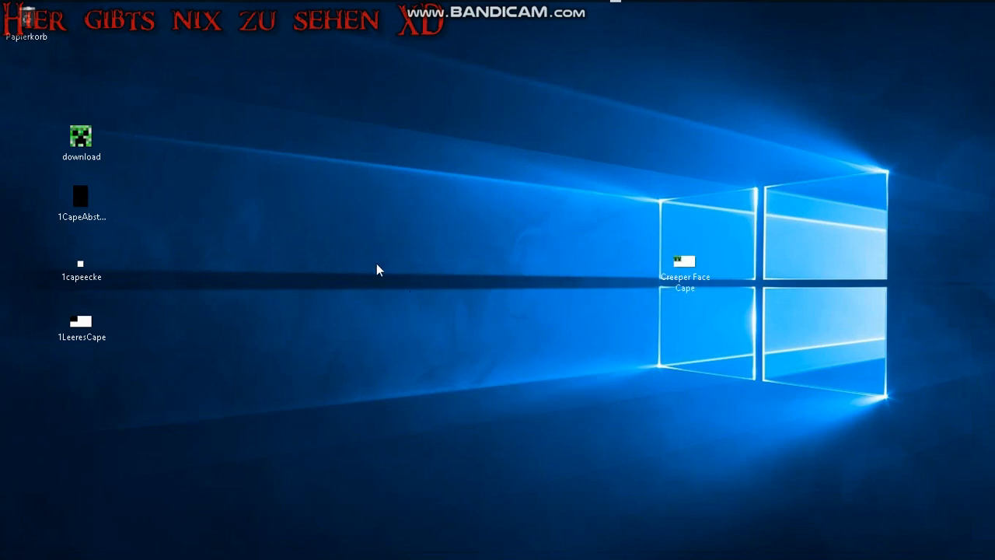
- Switch to PCK Studio and create a new empty skin pack
mouse_move(469, 3)
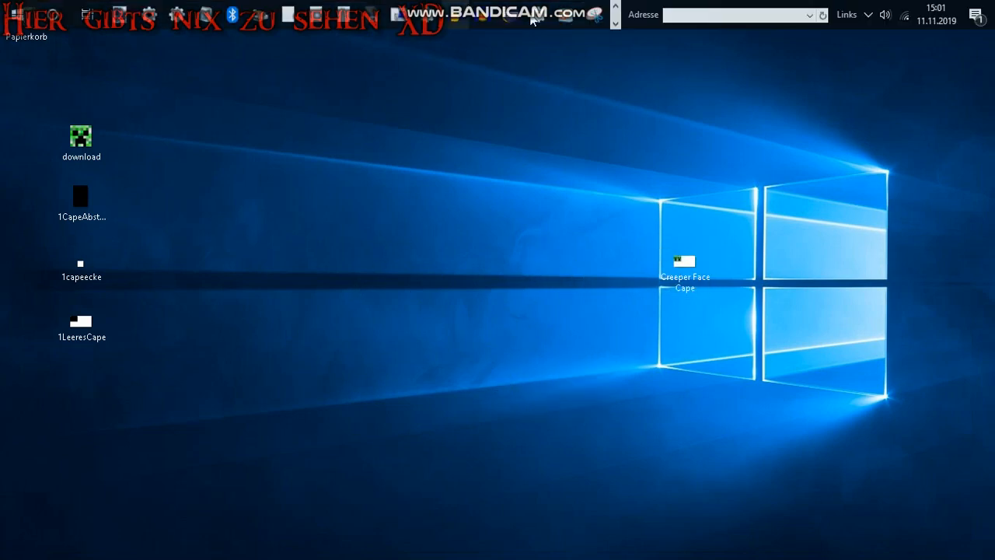
click(370, 21)
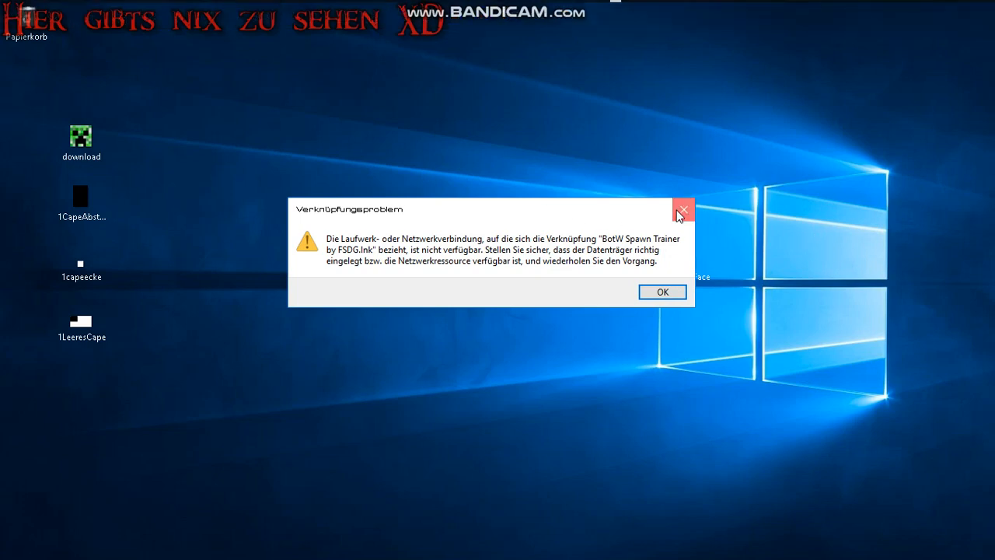
click(682, 210)
click(391, 12)
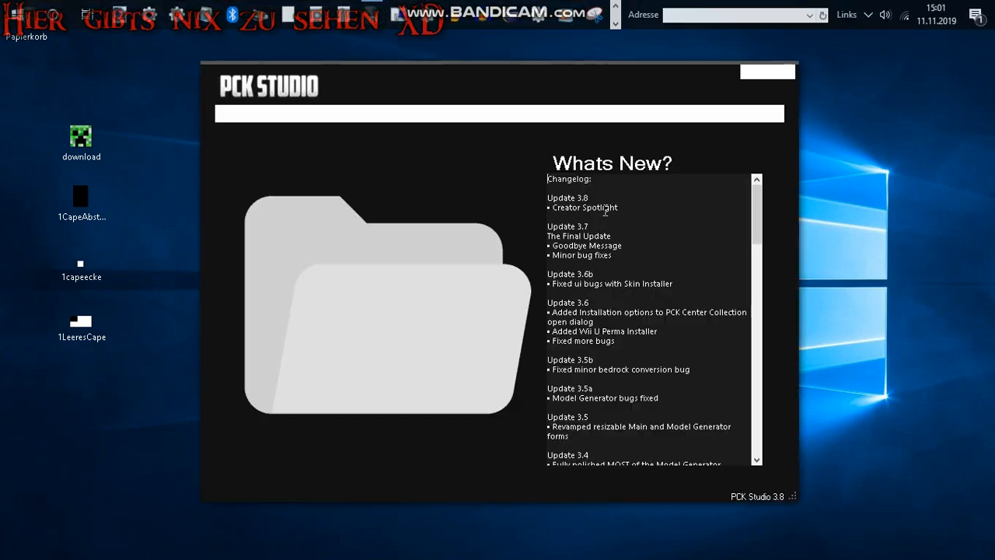
click(232, 115)
click(233, 140)
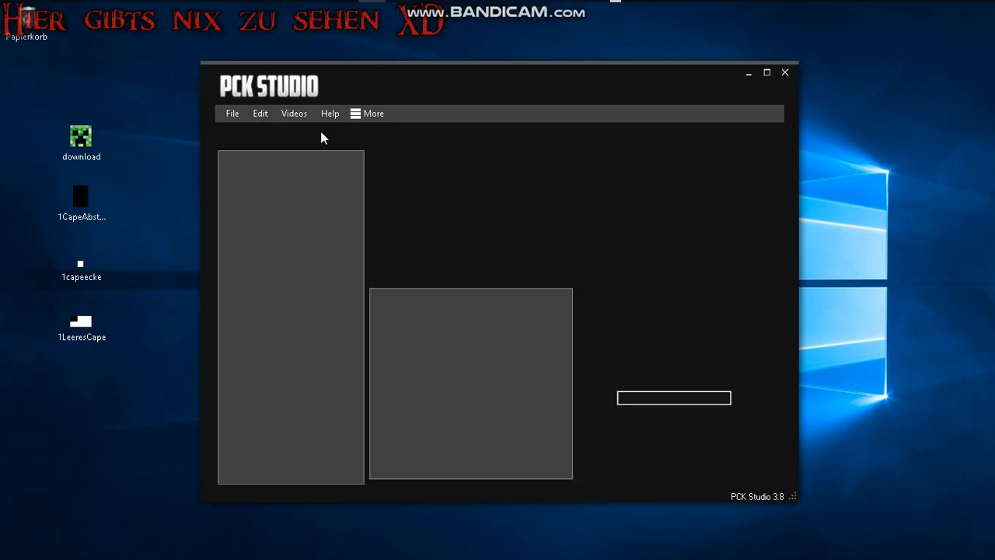
- Open the Skin Creator for a new skin in the pack and set its ID type to SERVER
click(291, 174)
right_click(292, 173)
mouse_move(335, 174)
click(422, 195)
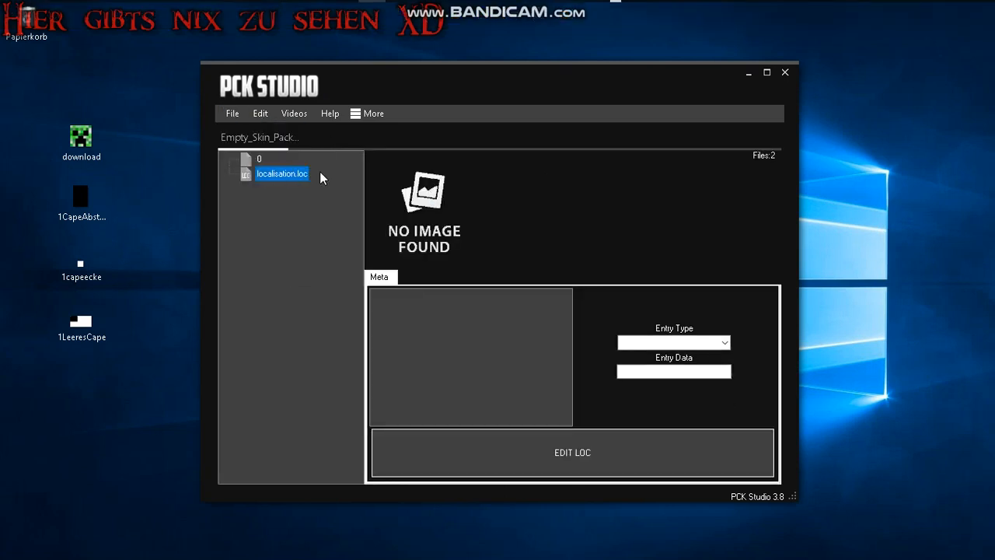
click(612, 216)
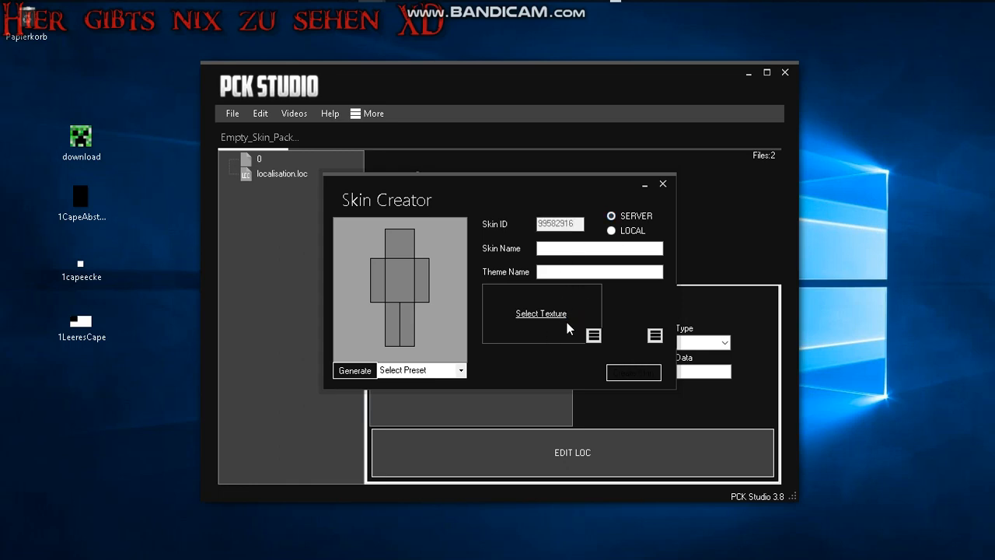
- Load Skin132 from the Documents folder as the skin texture and accept the detected format
click(567, 322)
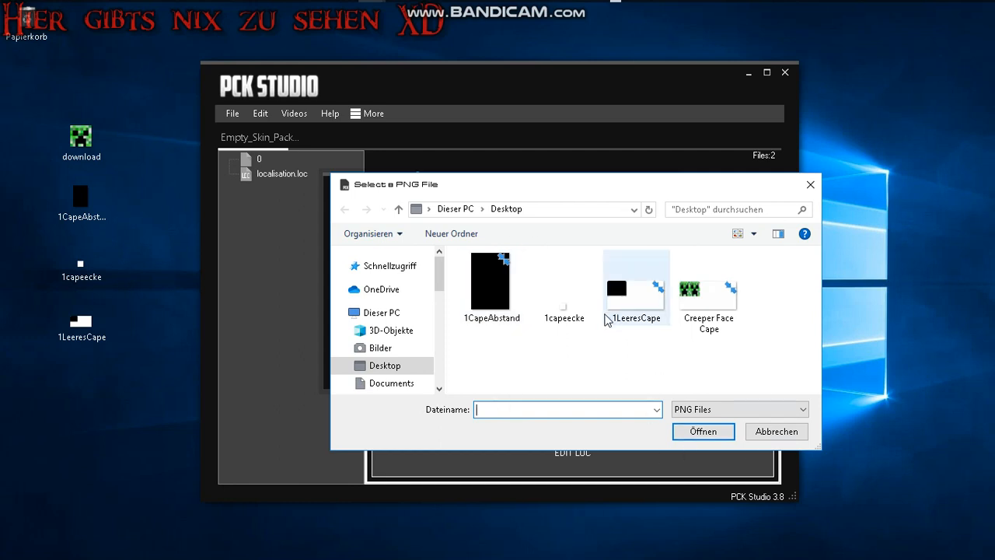
click(391, 382)
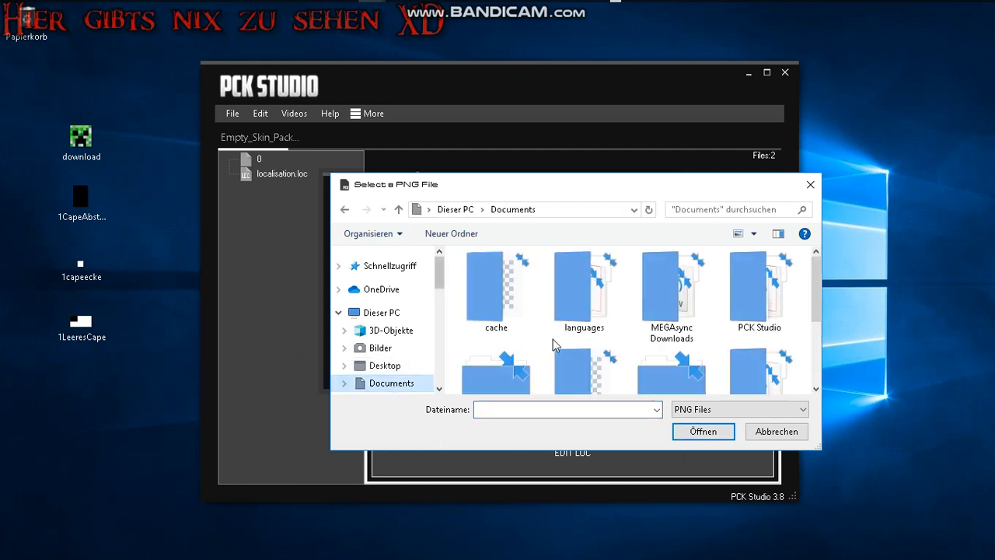
scroll(564, 342, down, 3)
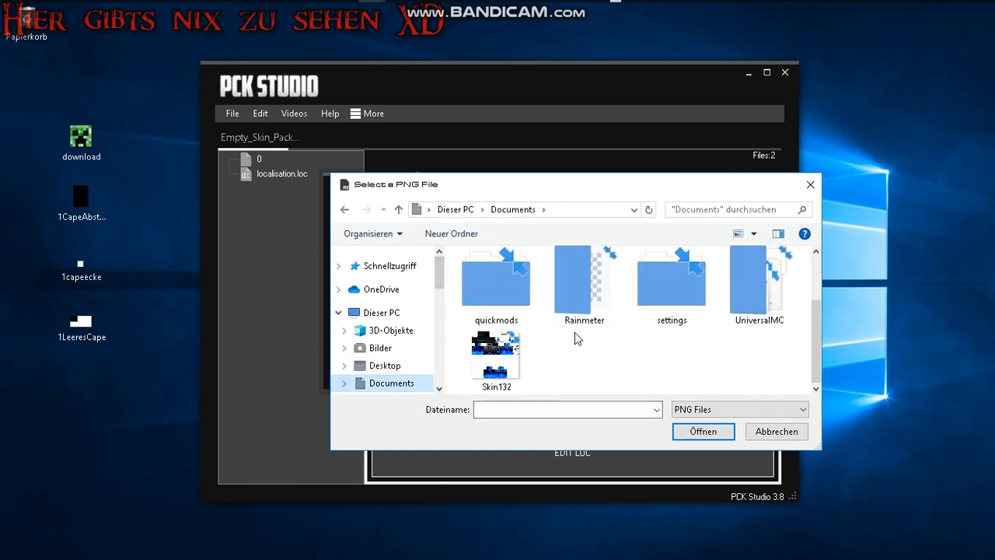
double_click(513, 370)
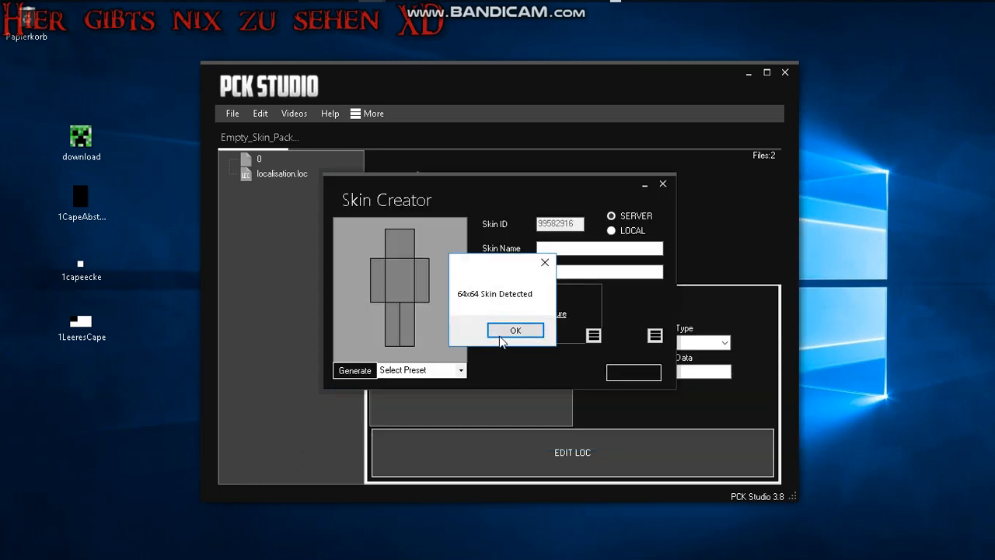
click(501, 337)
- Assign Creeper Face Cape from the Desktop as the skin's cape and create the skin
click(655, 335)
click(661, 352)
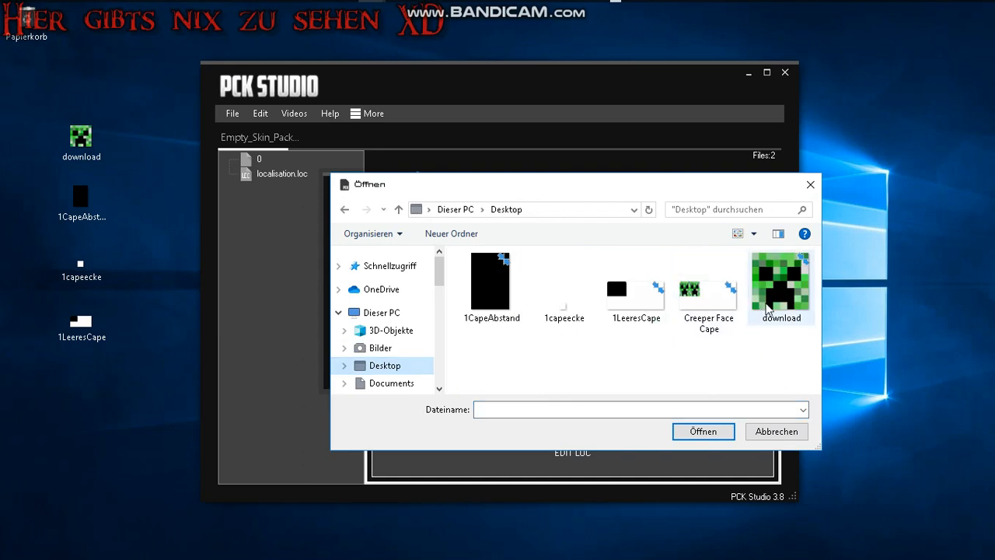
double_click(707, 307)
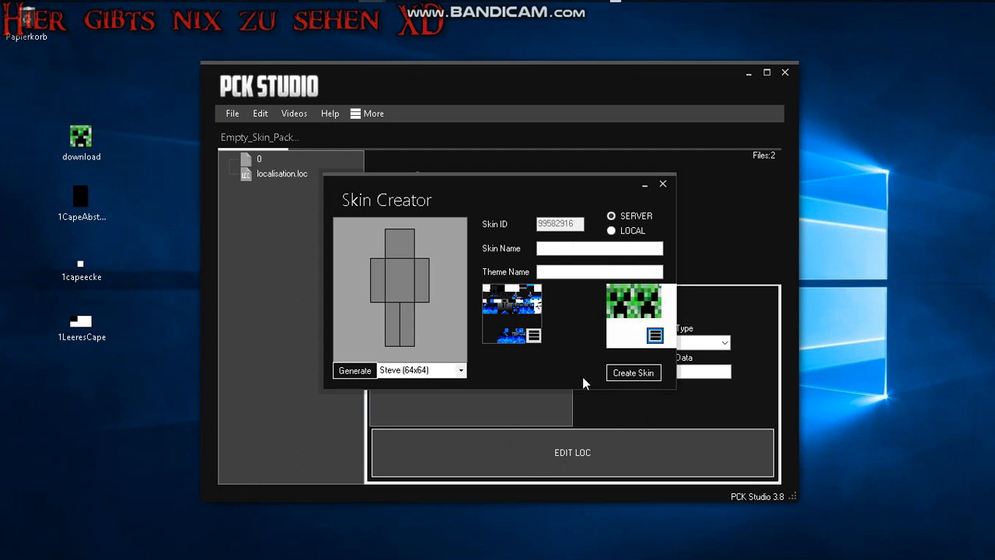
drag(574, 307, 595, 284)
click(622, 345)
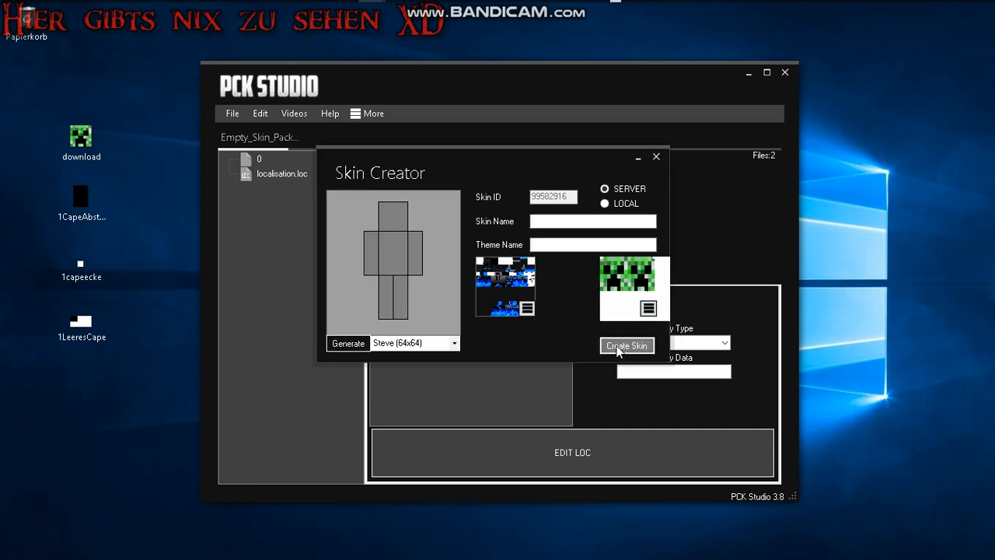
- Compare the new skin's CAPEPATH metadata entry with the name of the cape image in the pack
click(307, 204)
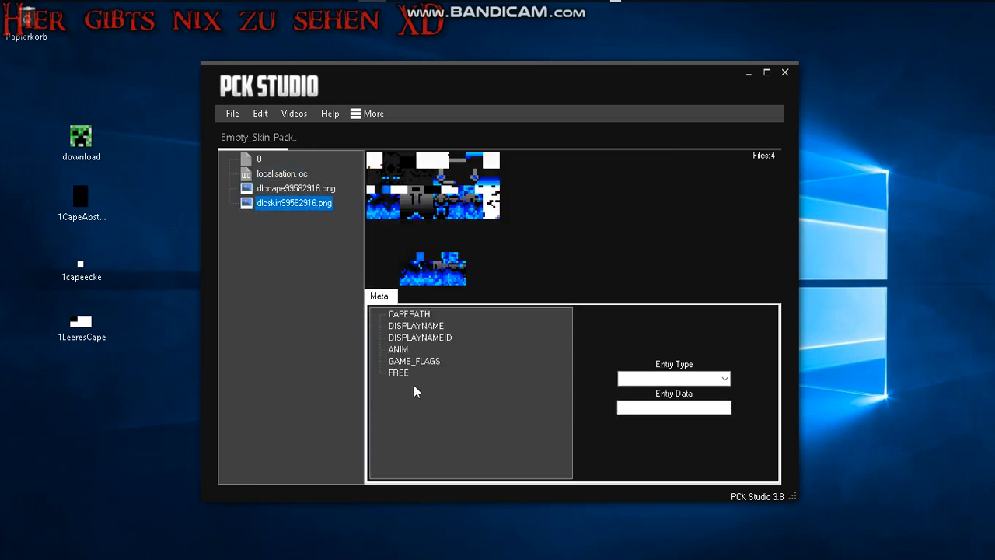
click(426, 320)
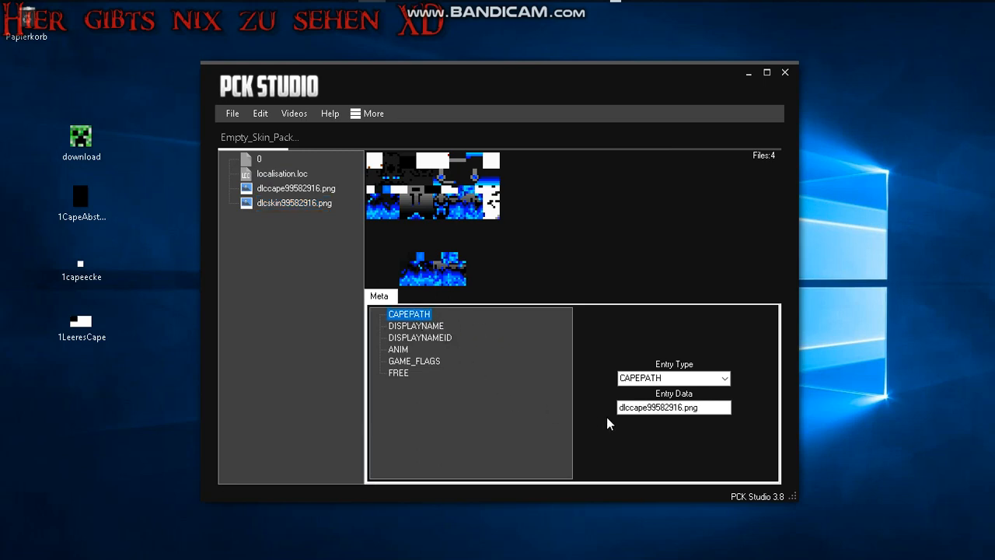
drag(704, 407, 612, 411)
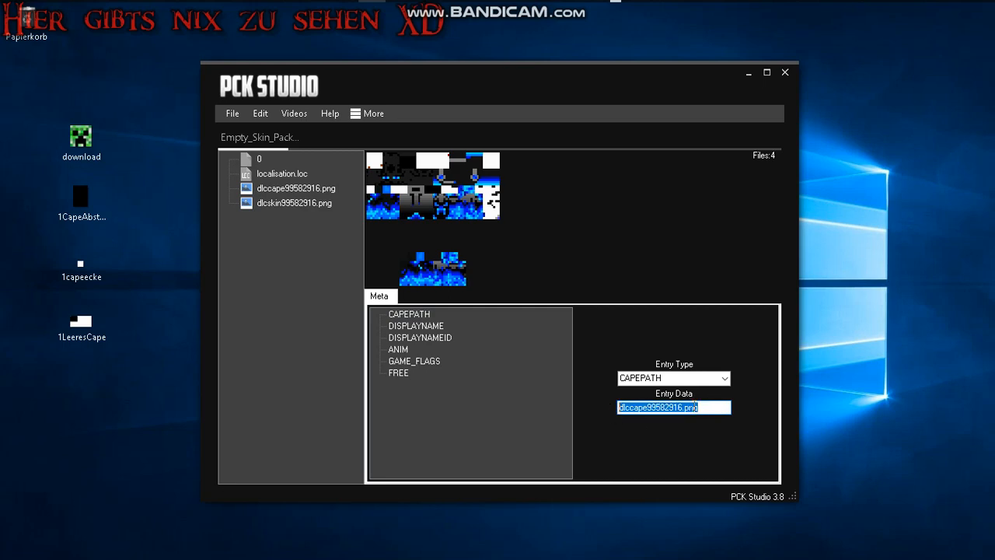
click(725, 407)
click(320, 188)
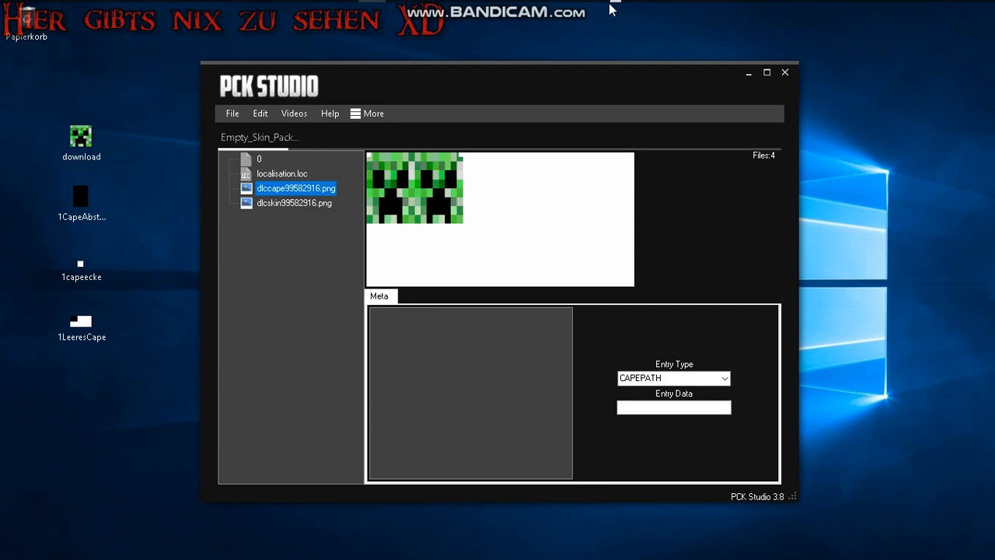
click(290, 204)
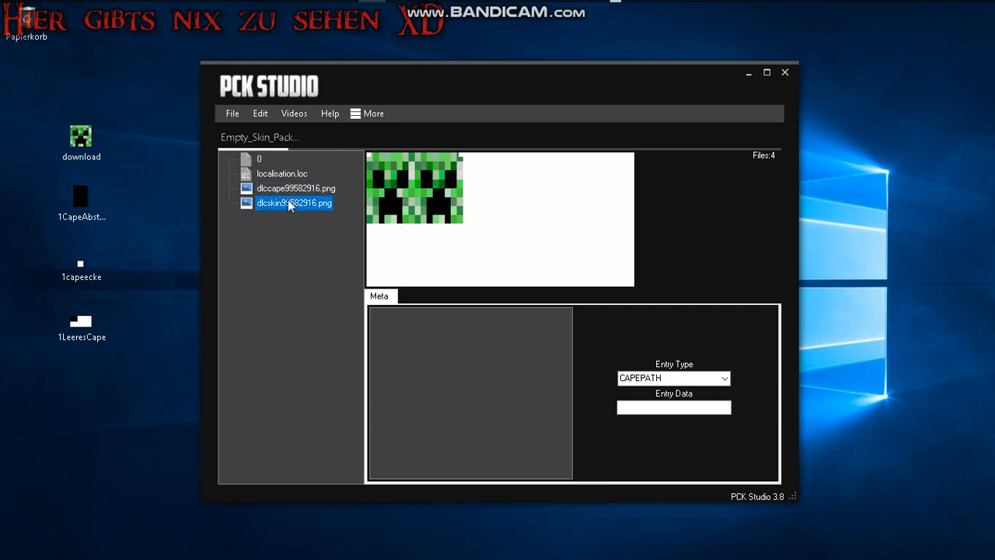
click(426, 315)
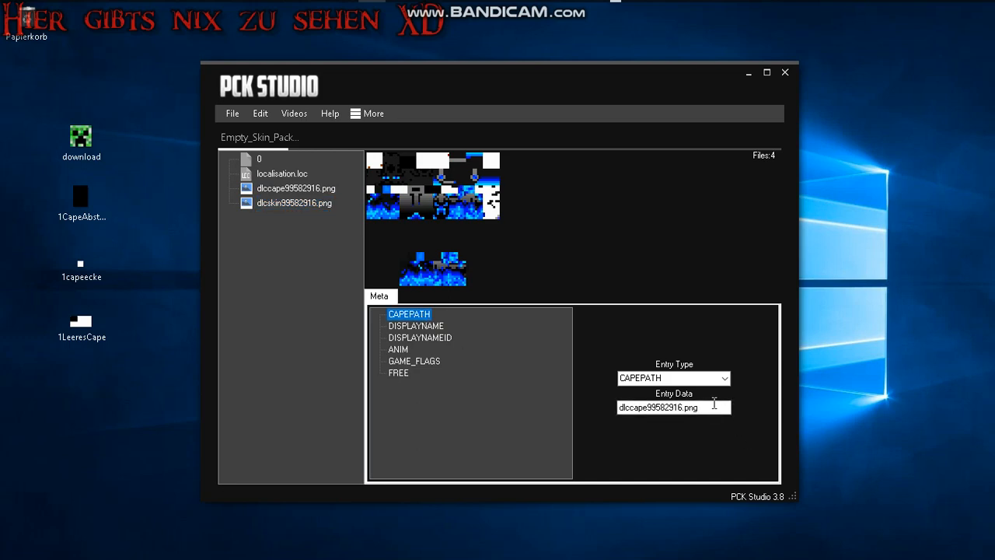